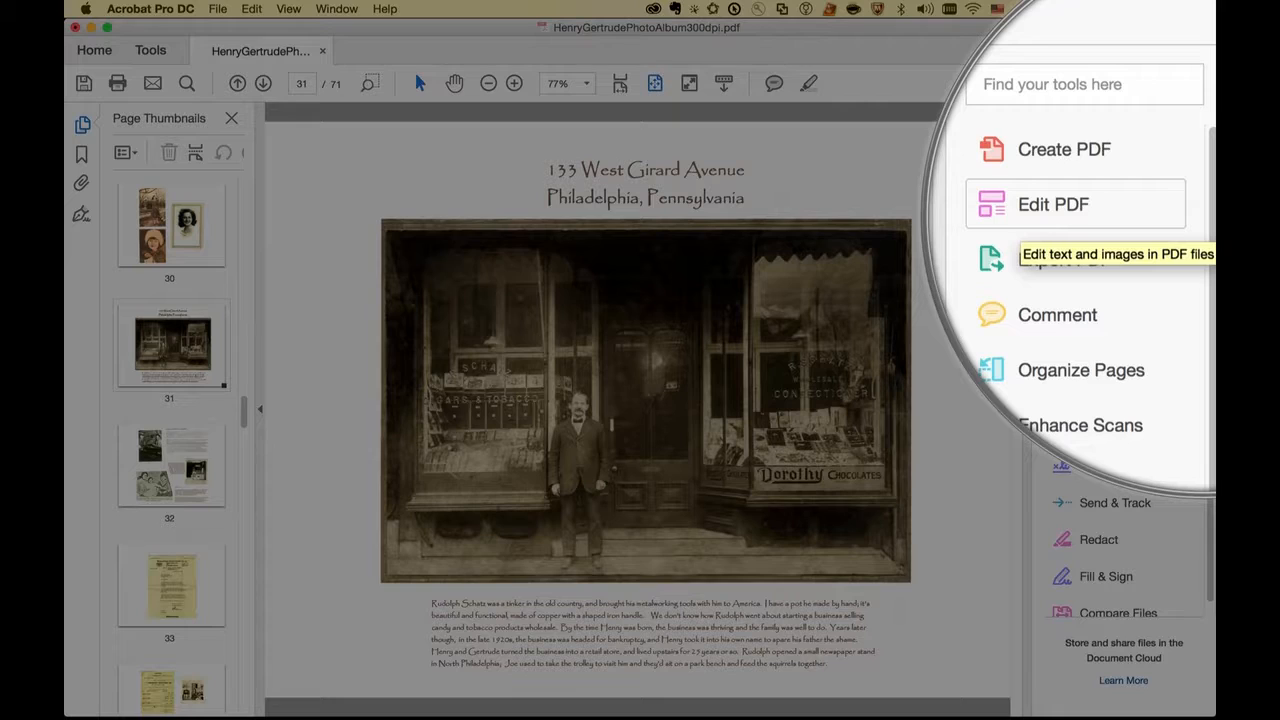
Step: Start editing the PDF and send the storefront photo on page 31 to Adobe Photoshop for editing
left_click(1095, 280)
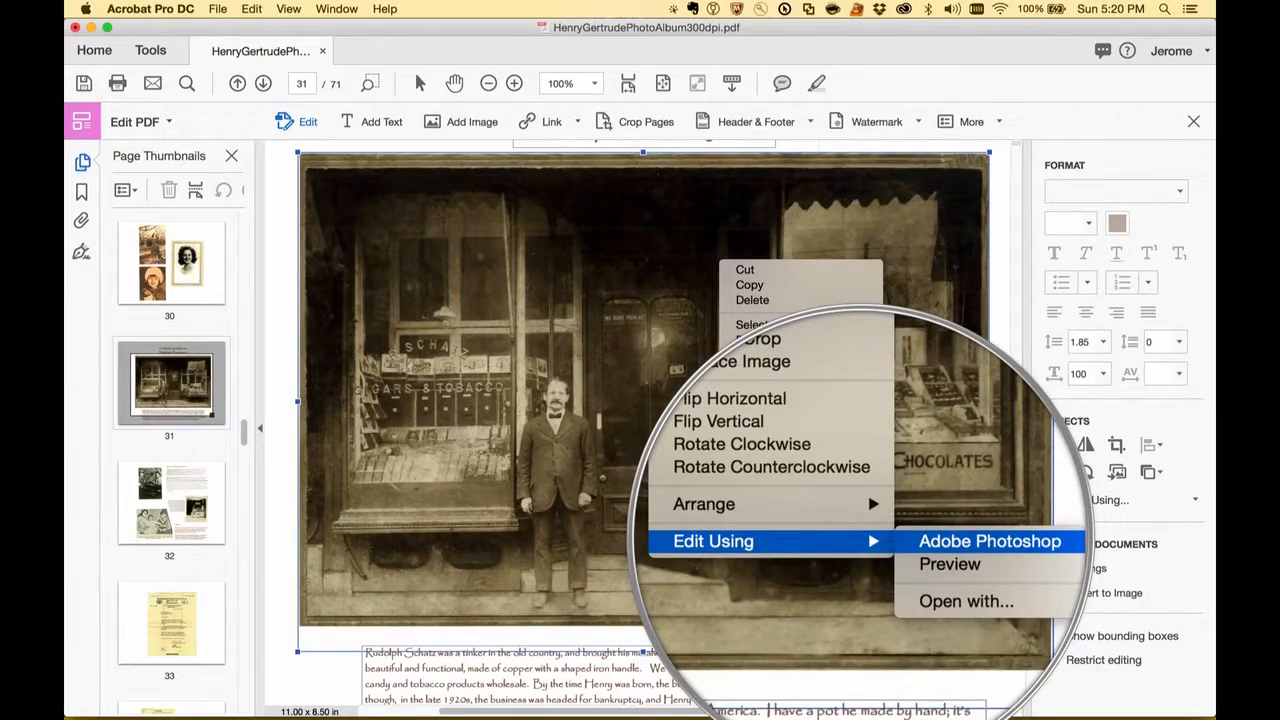
left_click(930, 471)
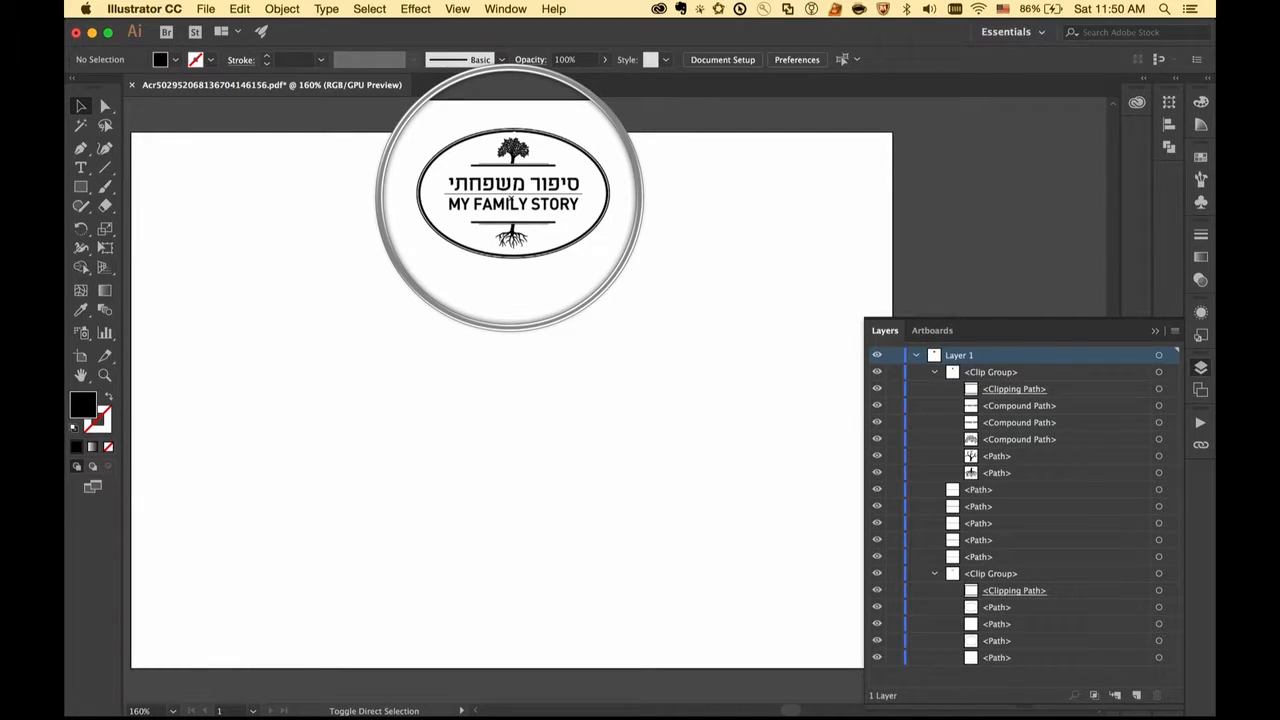
Step: Switch to Illustrator and activate the Artboard tool for the My Family Story logo
left_click(80, 355)
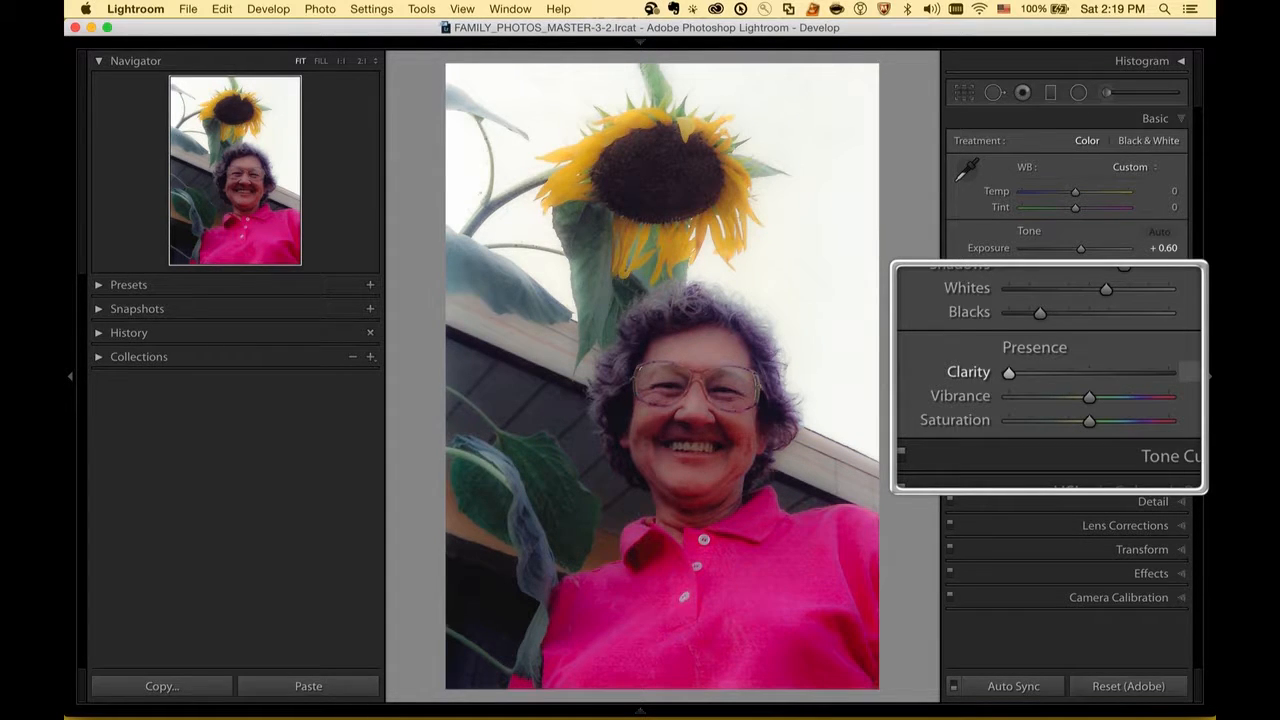
Step: Switch to Lightroom and raise the sunflower portrait's Clarity, Vibrance and post-crop vignetting Midpoint
left_click_drag(1009, 373, 1168, 373)
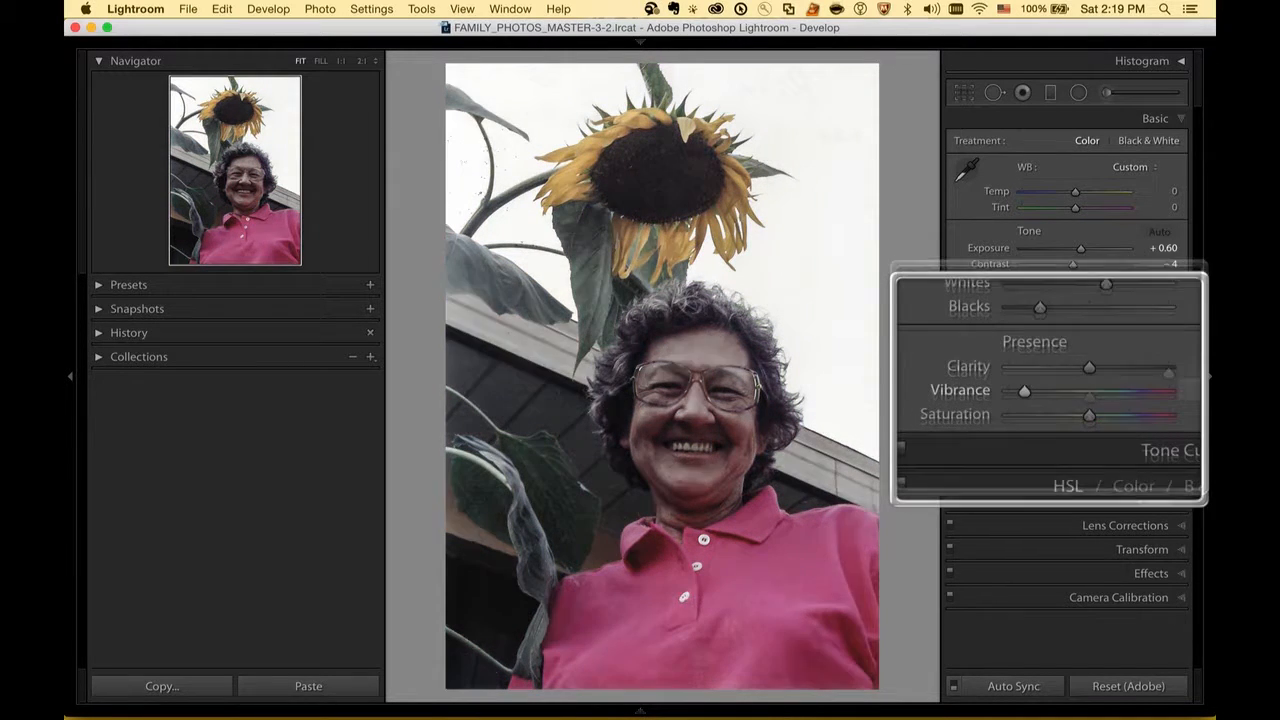
left_click_drag(1089, 390, 1024, 390)
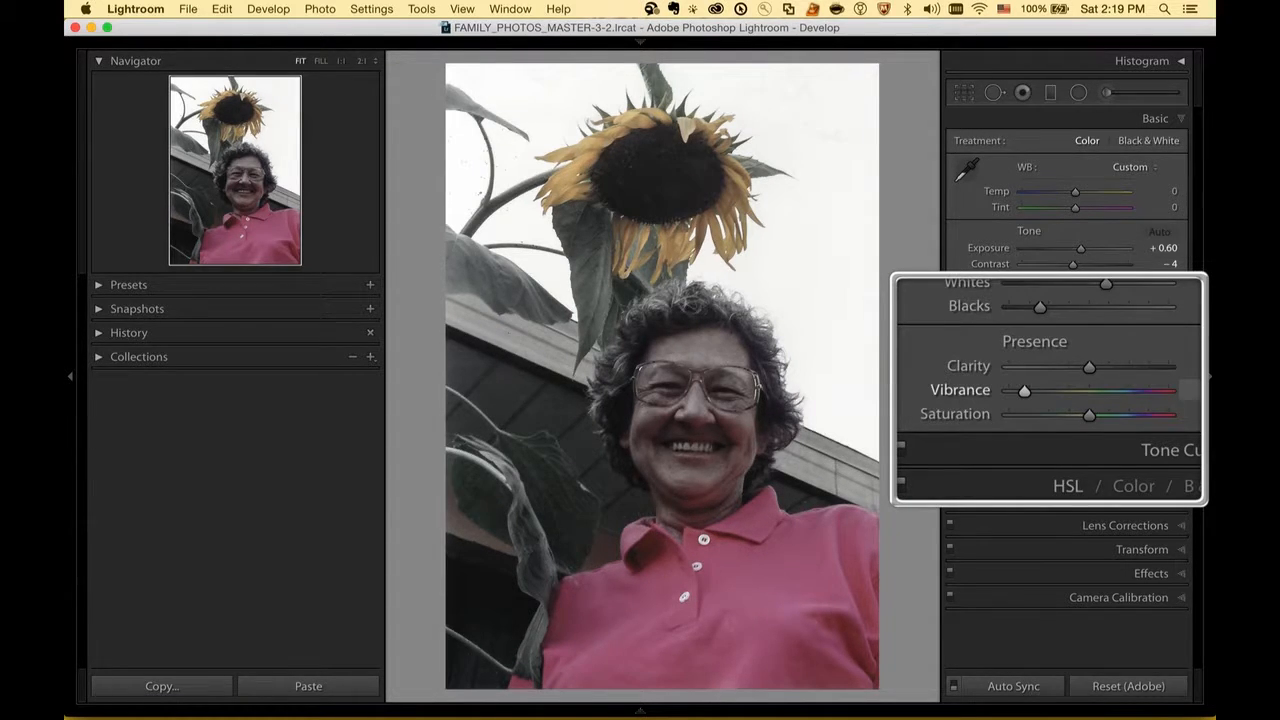
left_click_drag(1024, 391, 1136, 391)
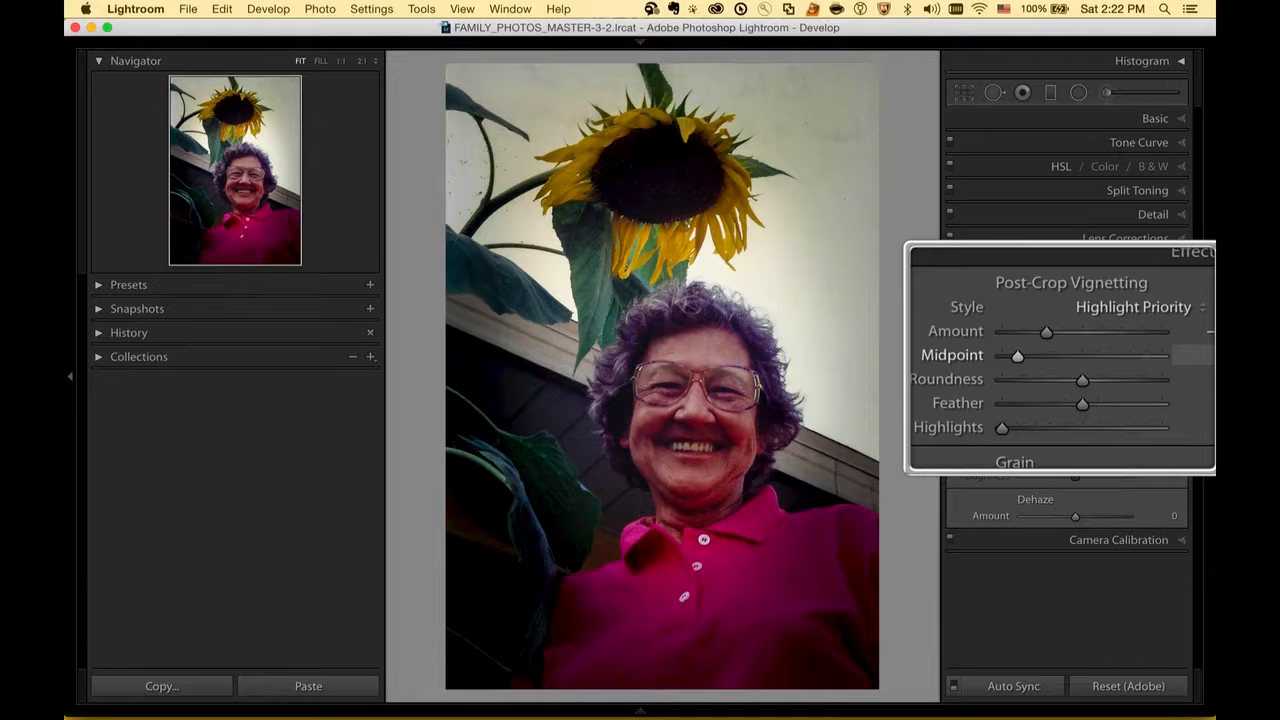
left_click_drag(1018, 357, 1146, 357)
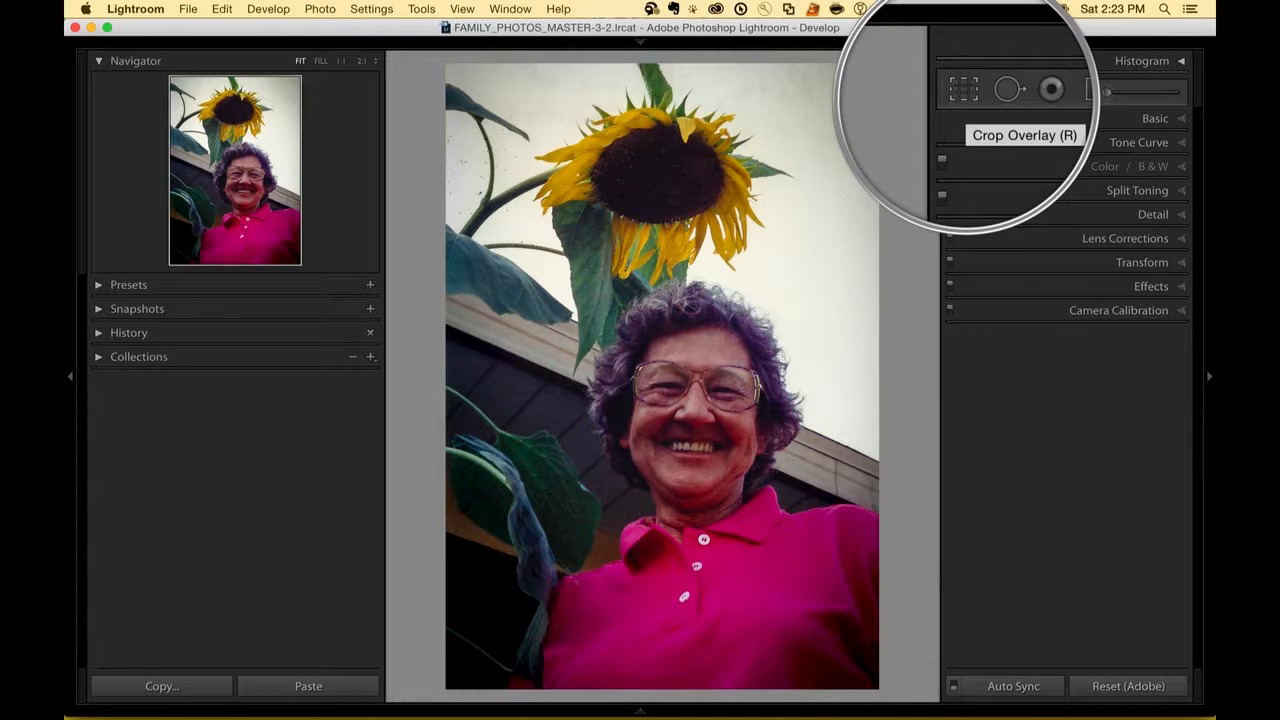
Step: Crop the sunflower portrait to a 1 x 1 aspect ratio and apply the crop
left_click(962, 89)
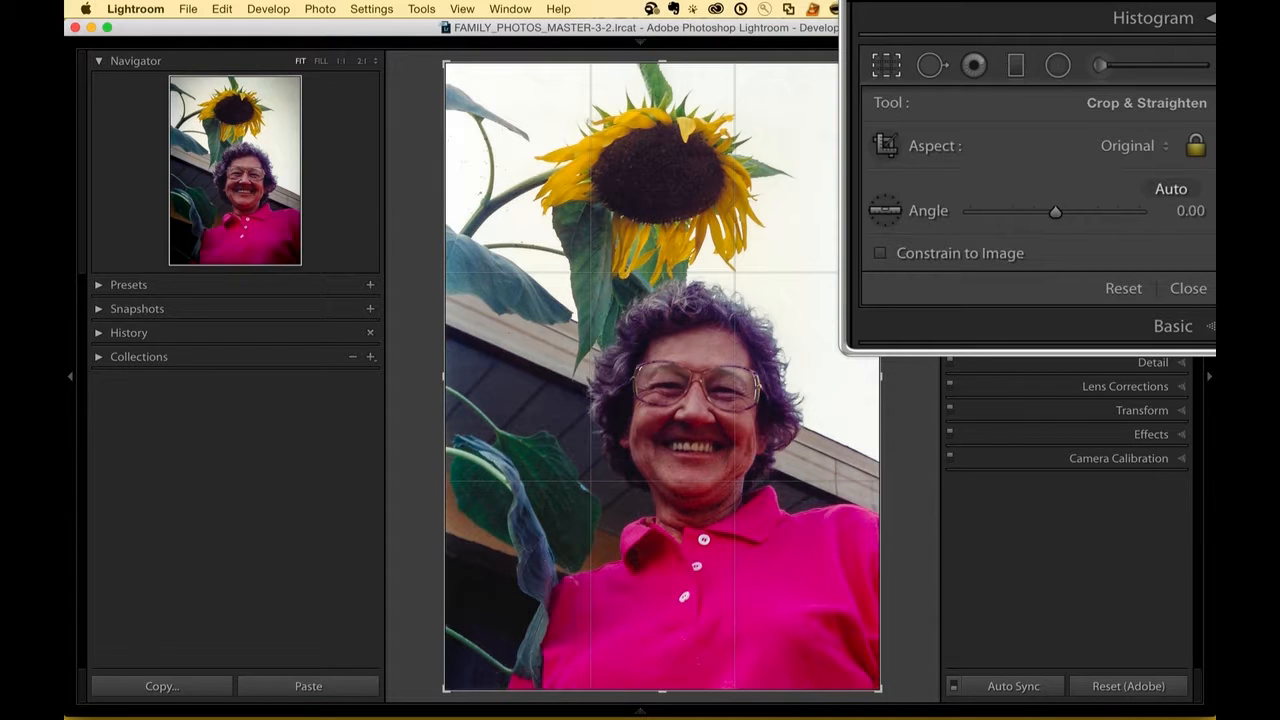
left_click(1119, 143)
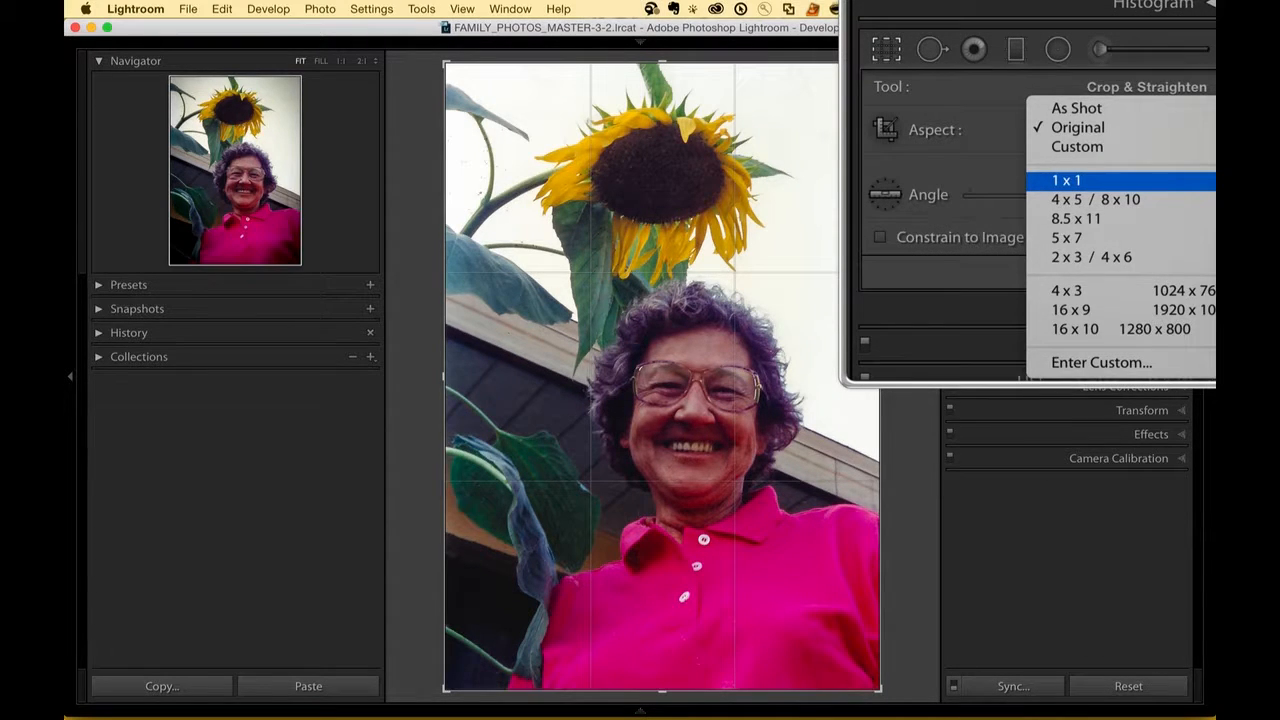
left_click(1097, 180)
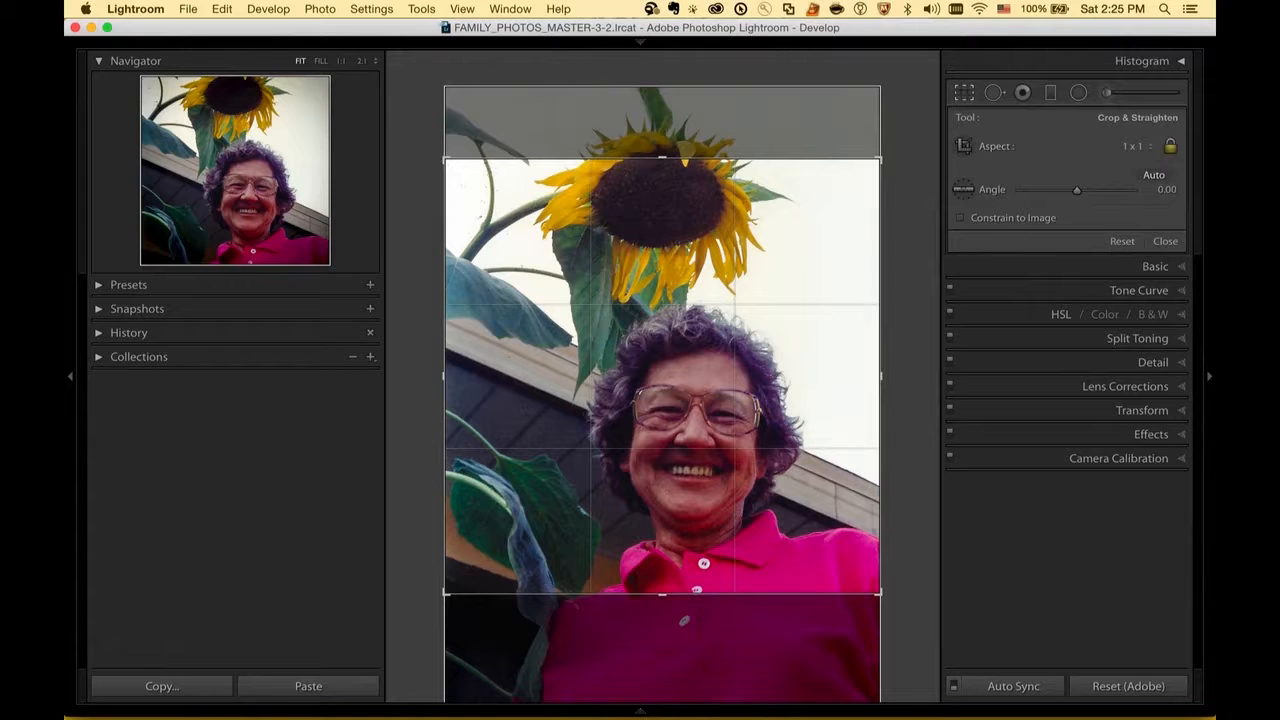
key("Return")
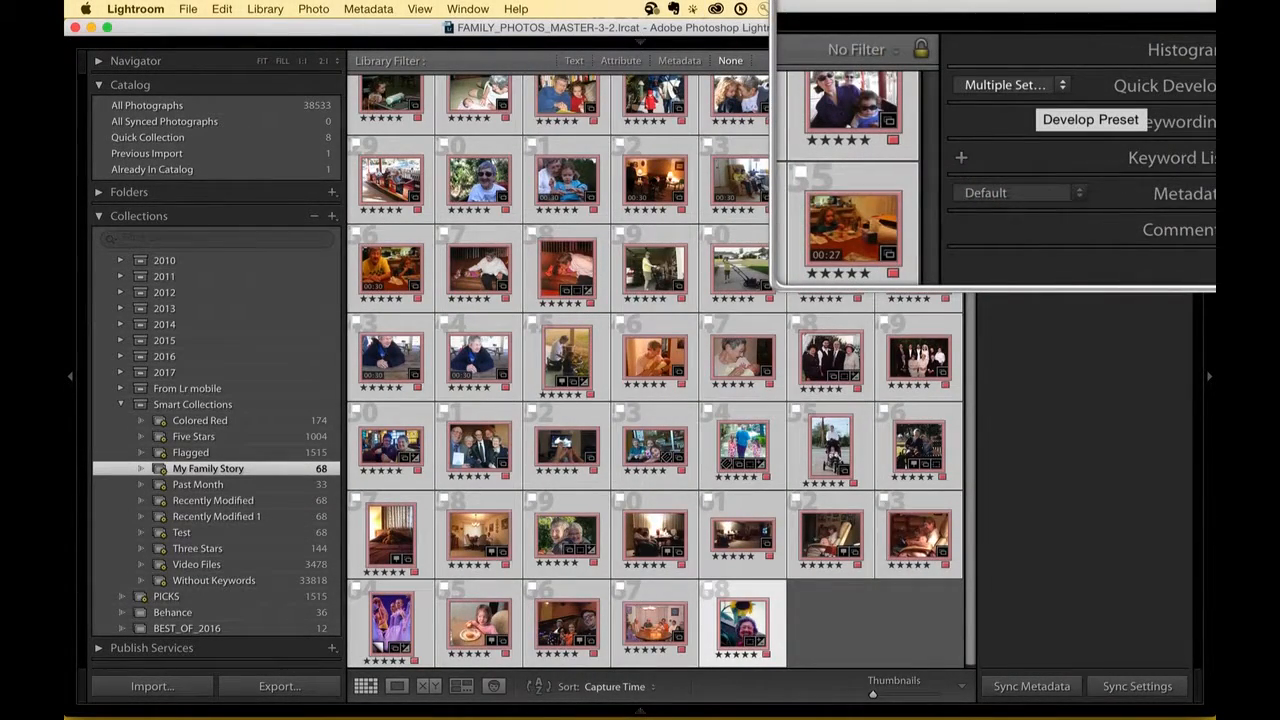
Step: Open the list of develop presets for the selected photos in the My Family Story smart collection
left_click(1054, 85)
mouse_move(1030, 192)
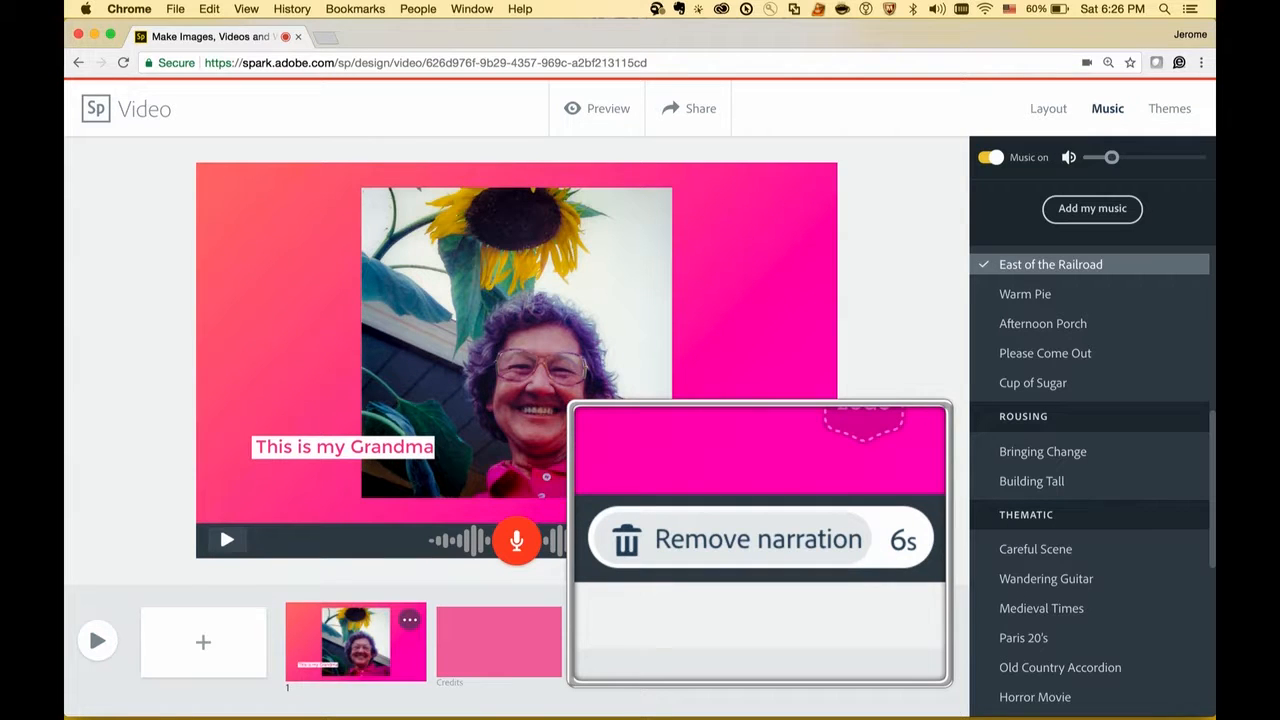
Step: Switch to Adobe Spark Video, remove the first slide's narration and set its duration to 7 seconds
left_click(762, 542)
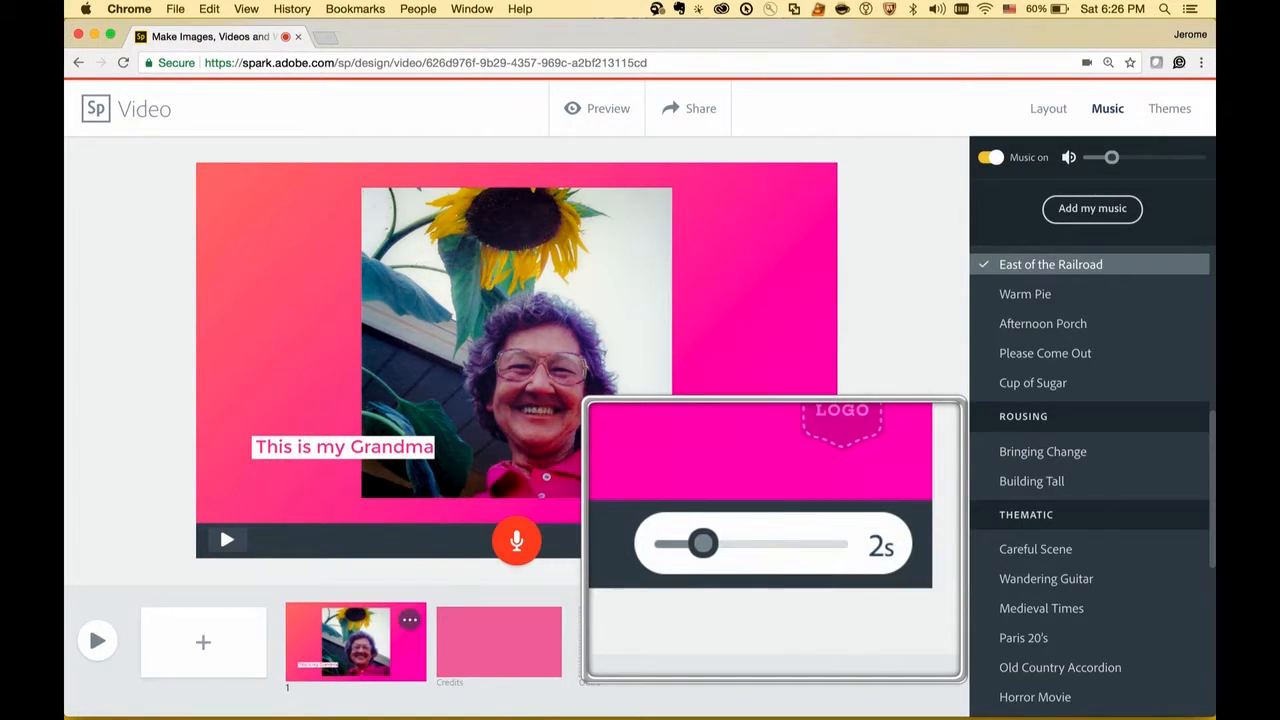
left_click_drag(703, 543, 775, 543)
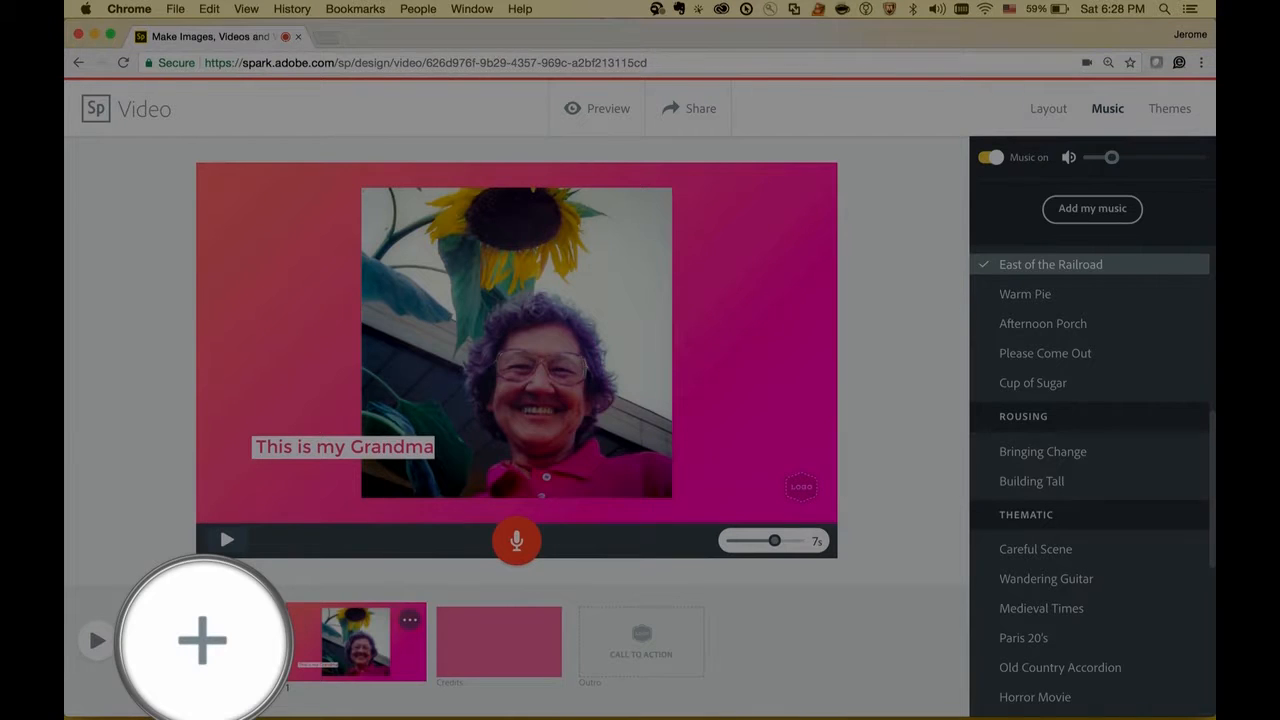
Step: Add a new slide to the Spark video
left_click(203, 640)
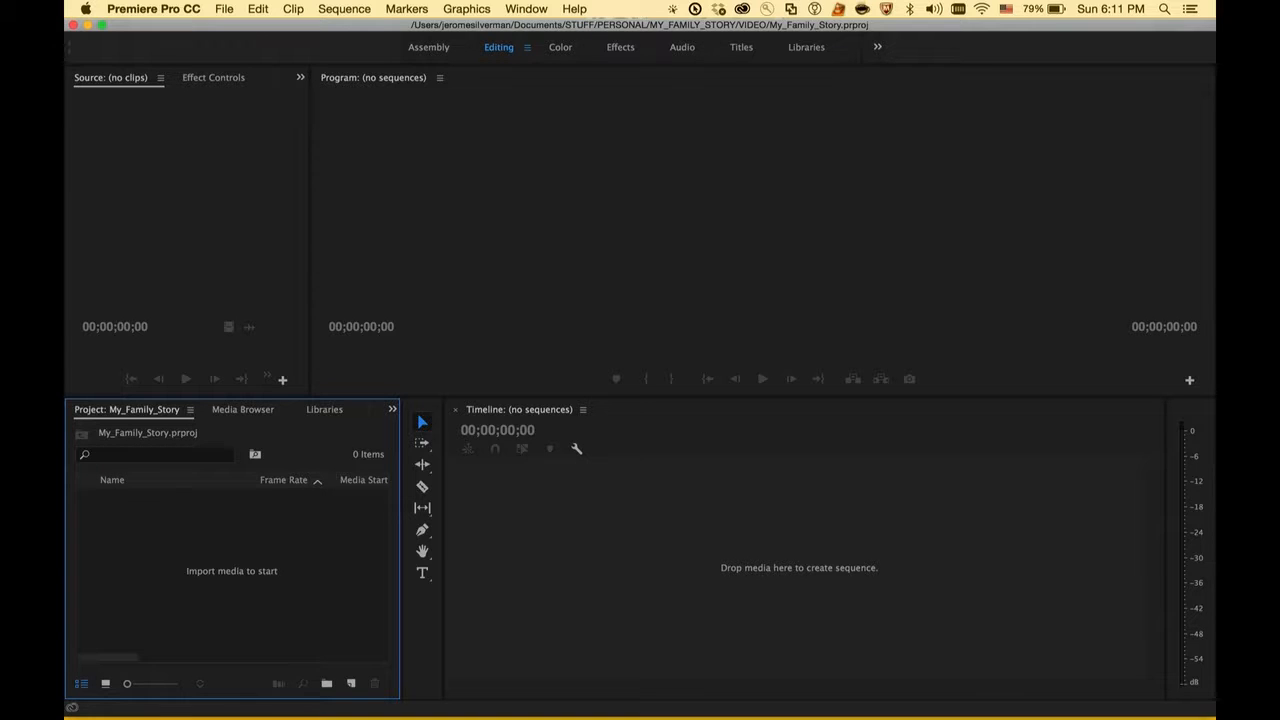
Step: Switch to Premiere Pro, import Adobe Spark Video.mp4 and create a new sequence from the clip
right_click(214, 525)
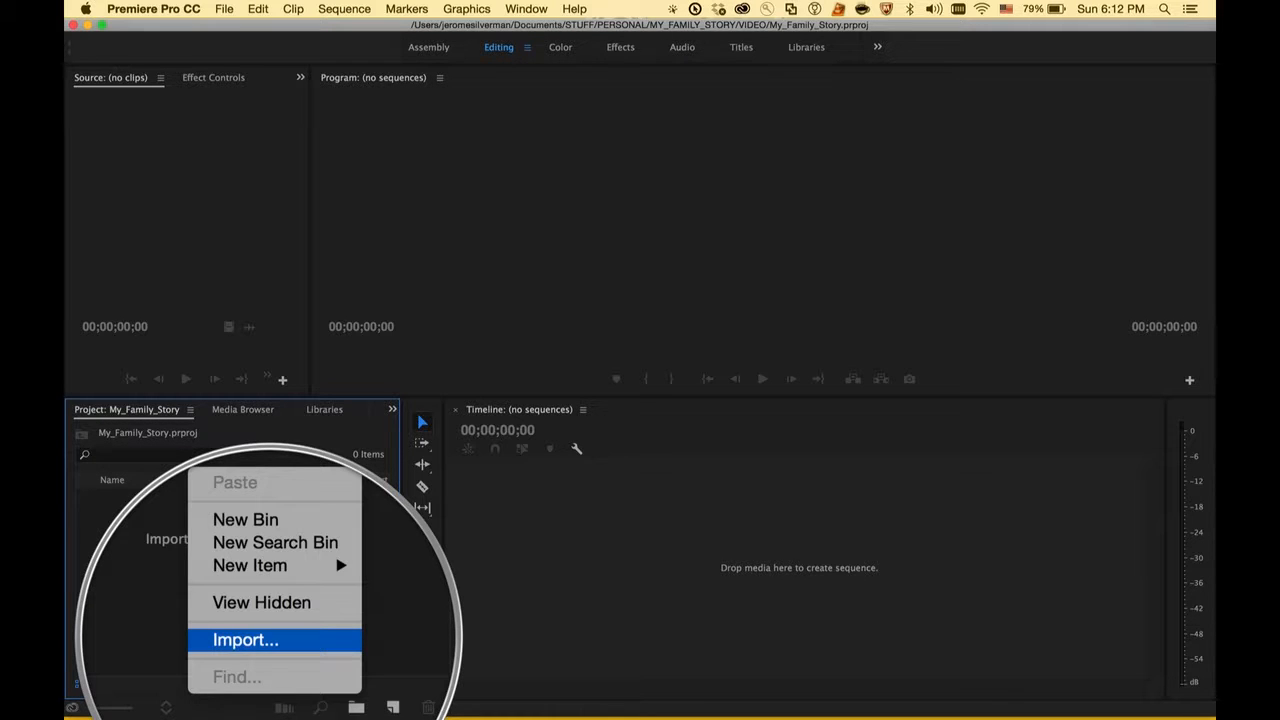
left_click(245, 640)
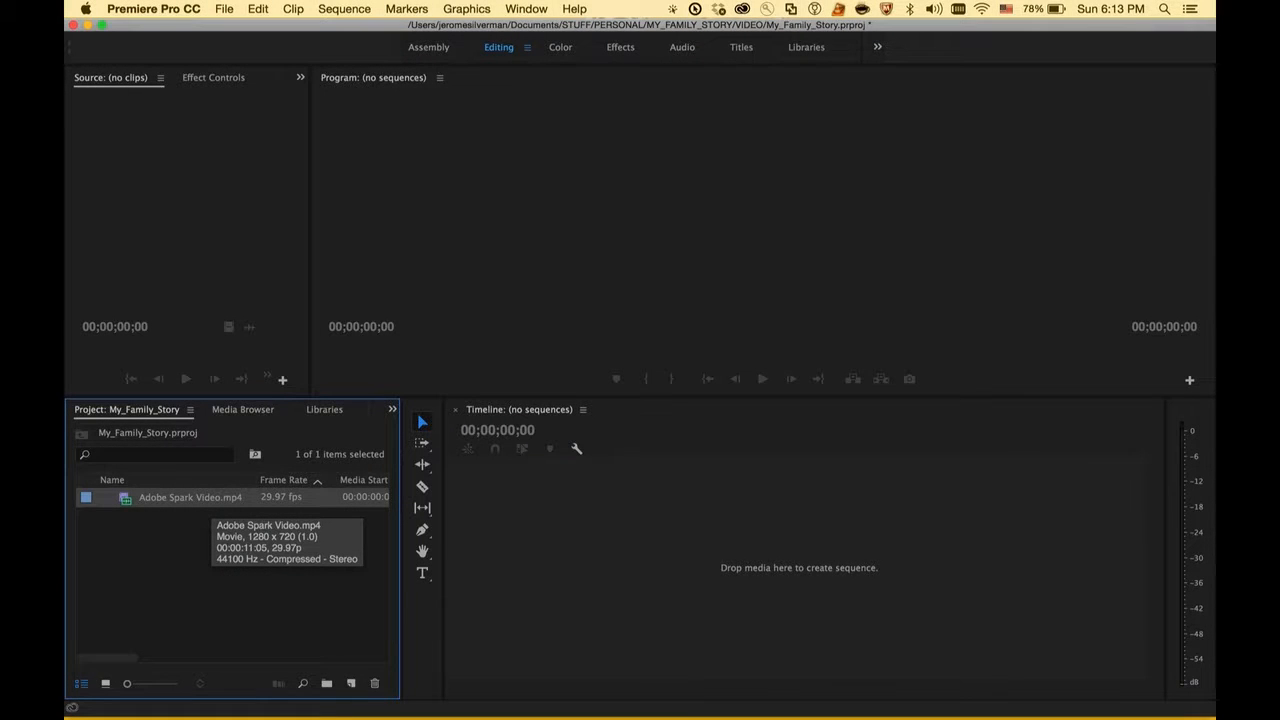
right_click(213, 500)
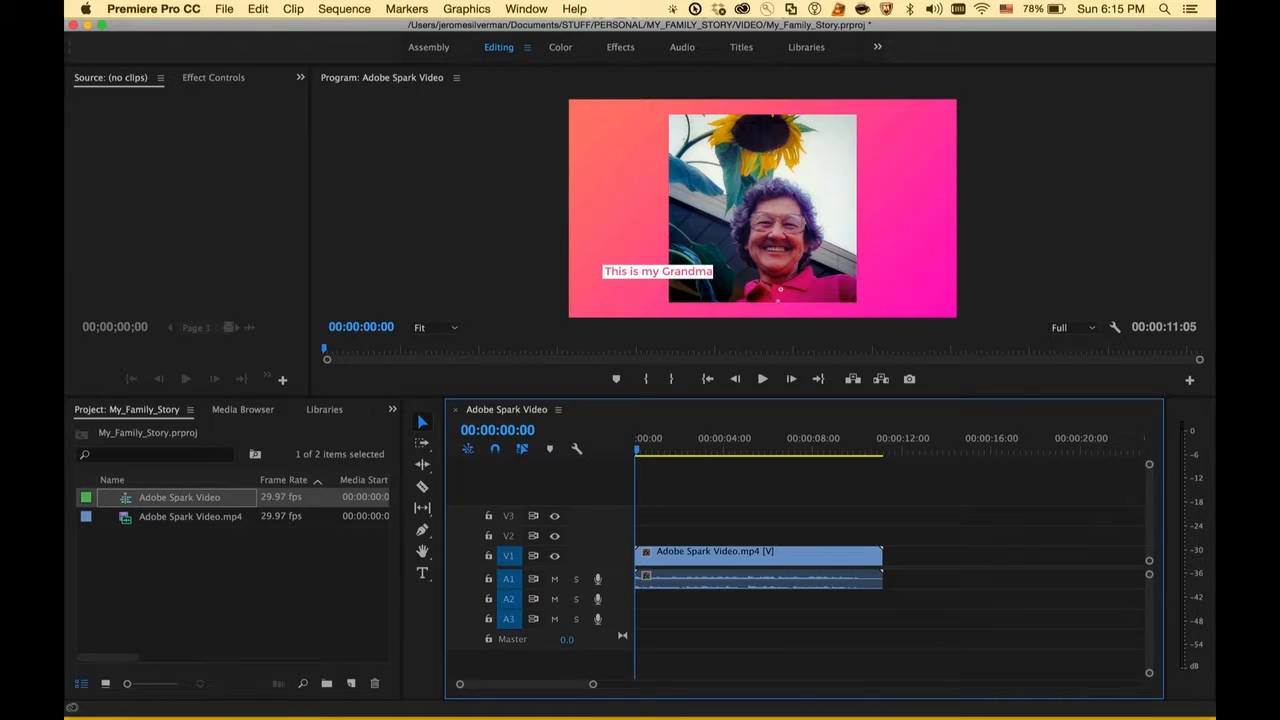
Step: Apply the default video and audio transitions at the start of the Adobe Spark Video clip
right_click(638, 556)
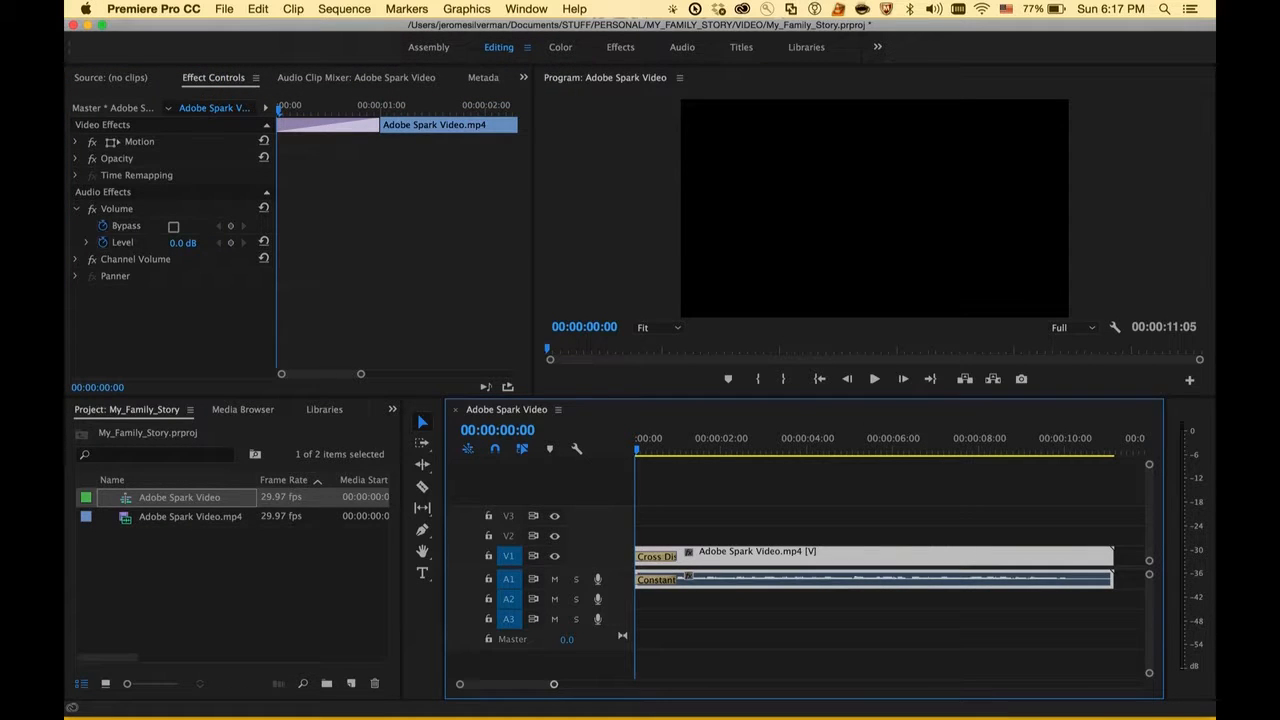
Step: Unlink the clip's video from its audio and trim the video's end back to the playhead at 00:00:08:13
right_click(913, 560)
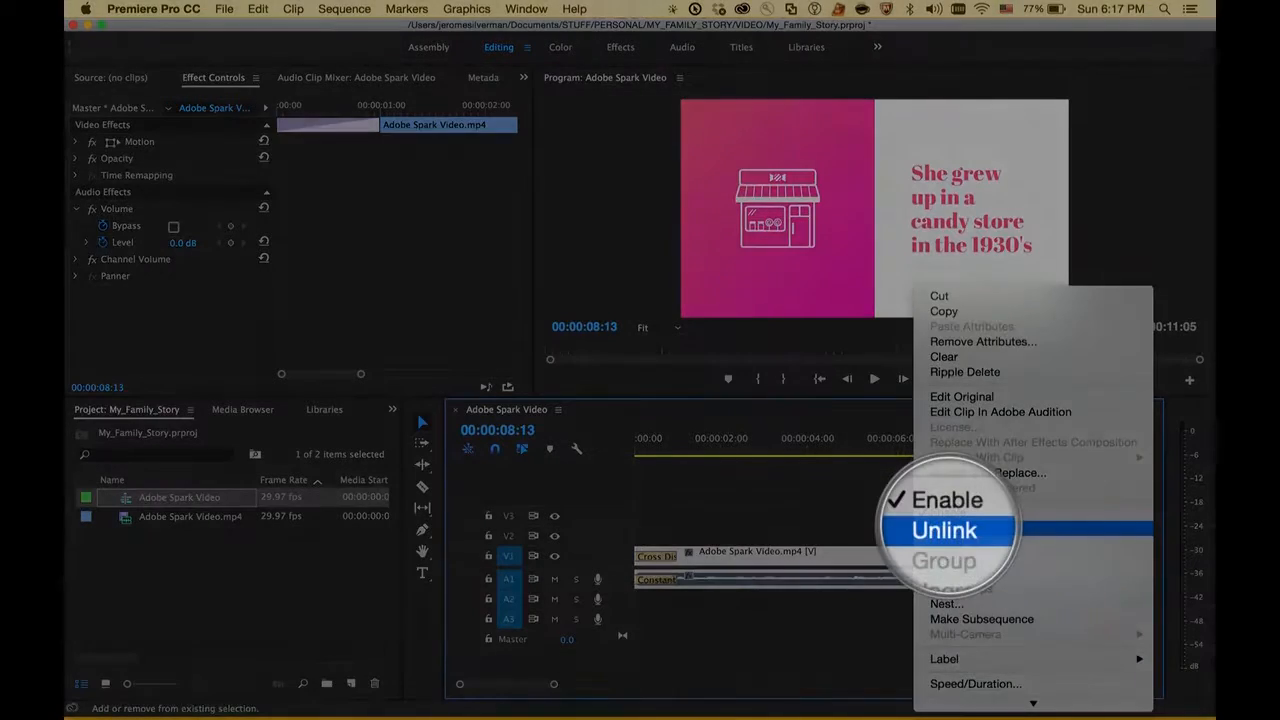
left_click(1000, 528)
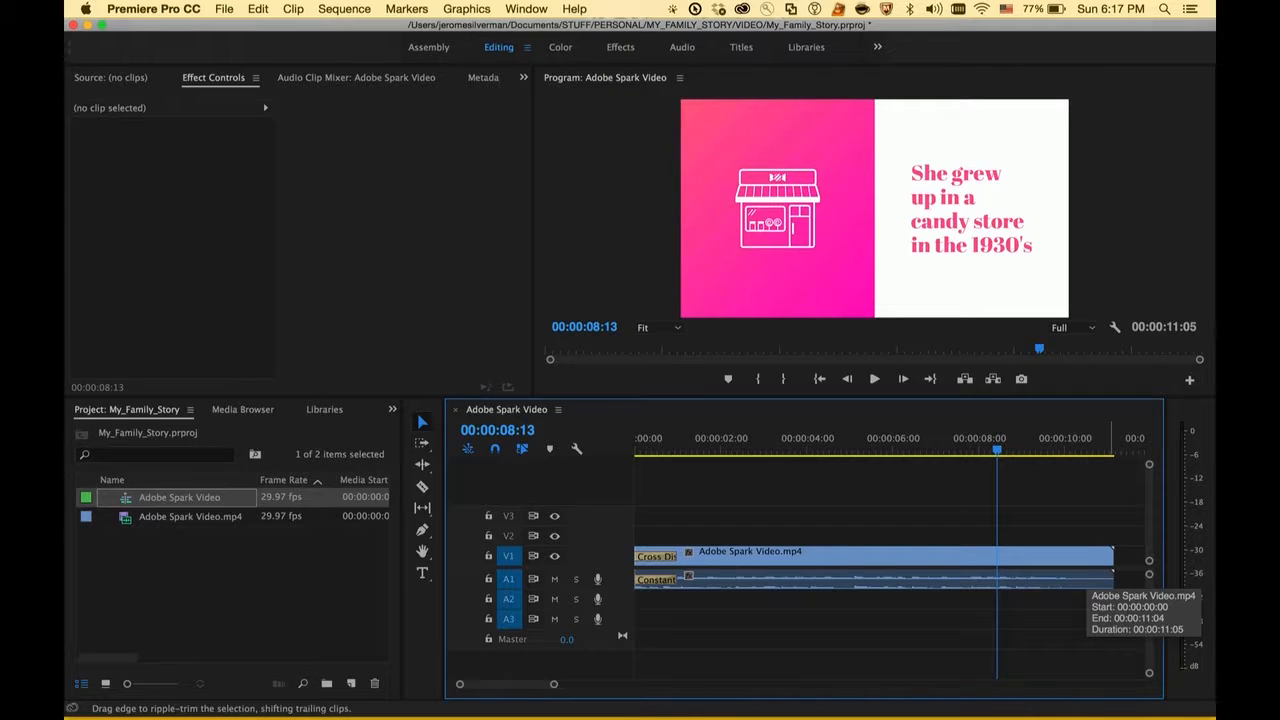
left_click_drag(1112, 556, 996, 556)
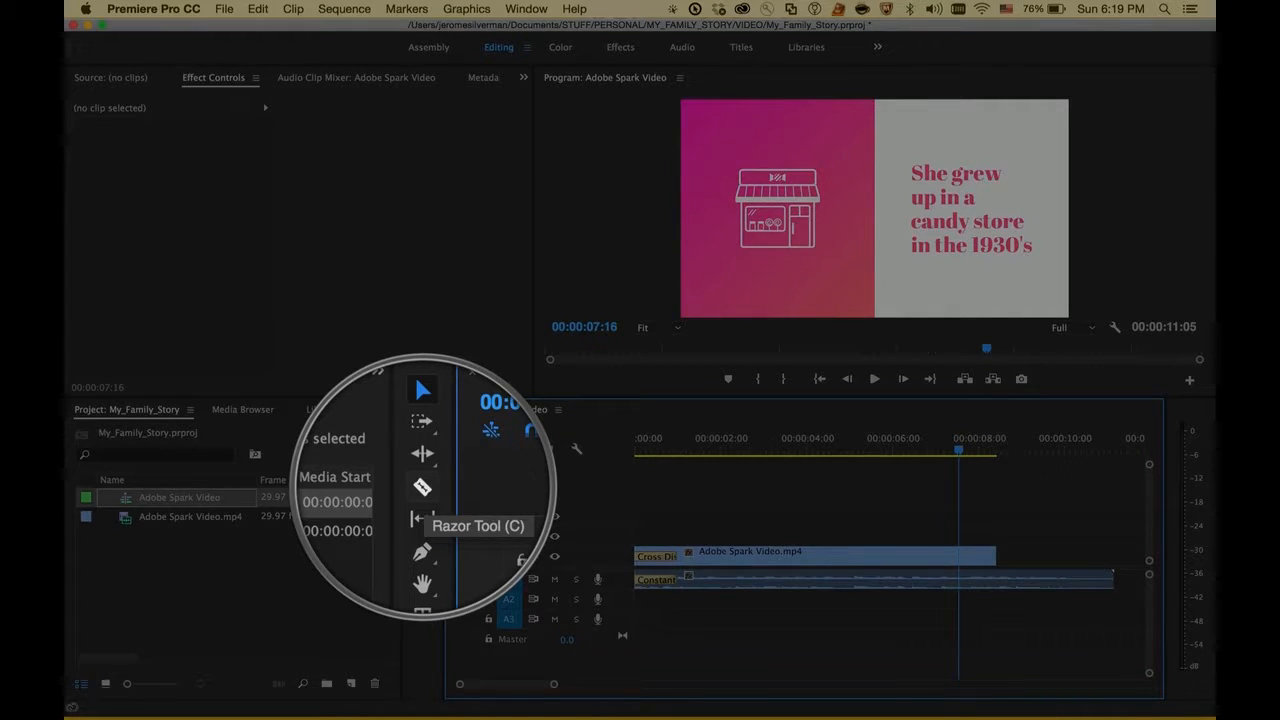
Step: Split the clips in all tracks at 00:00:07:16 with the Razor tool
left_click(422, 487)
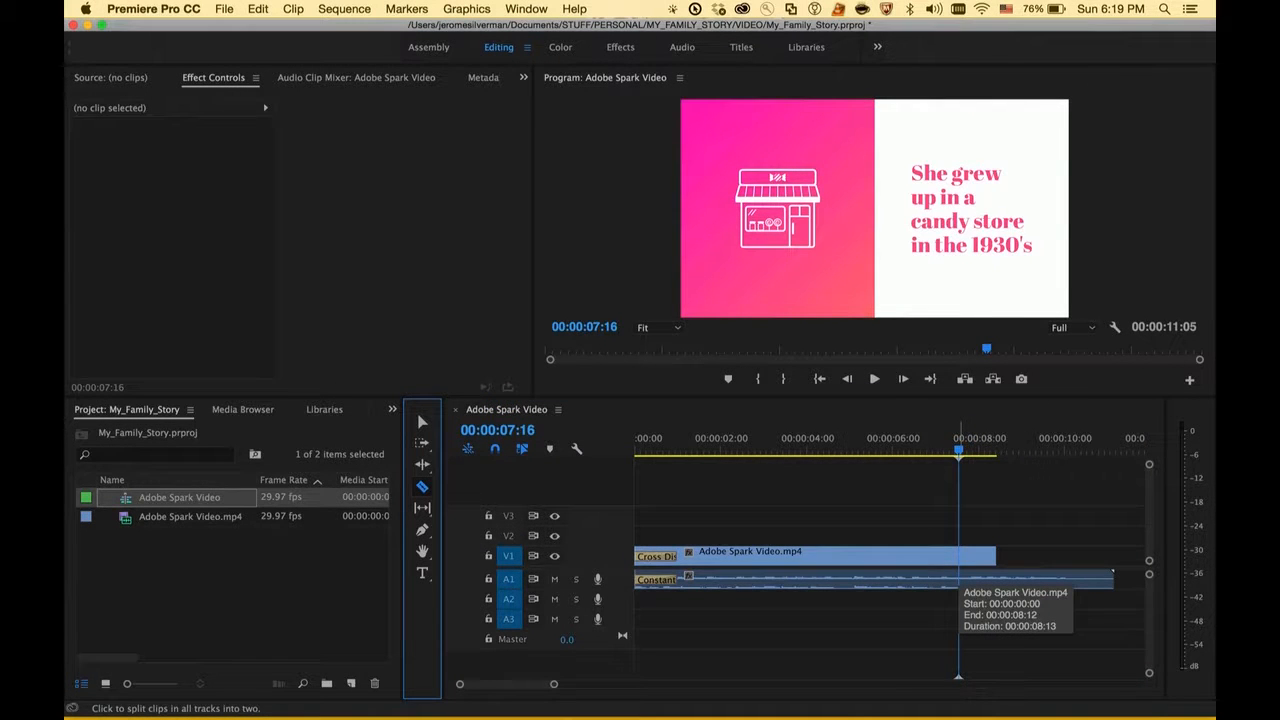
left_click(958, 582)
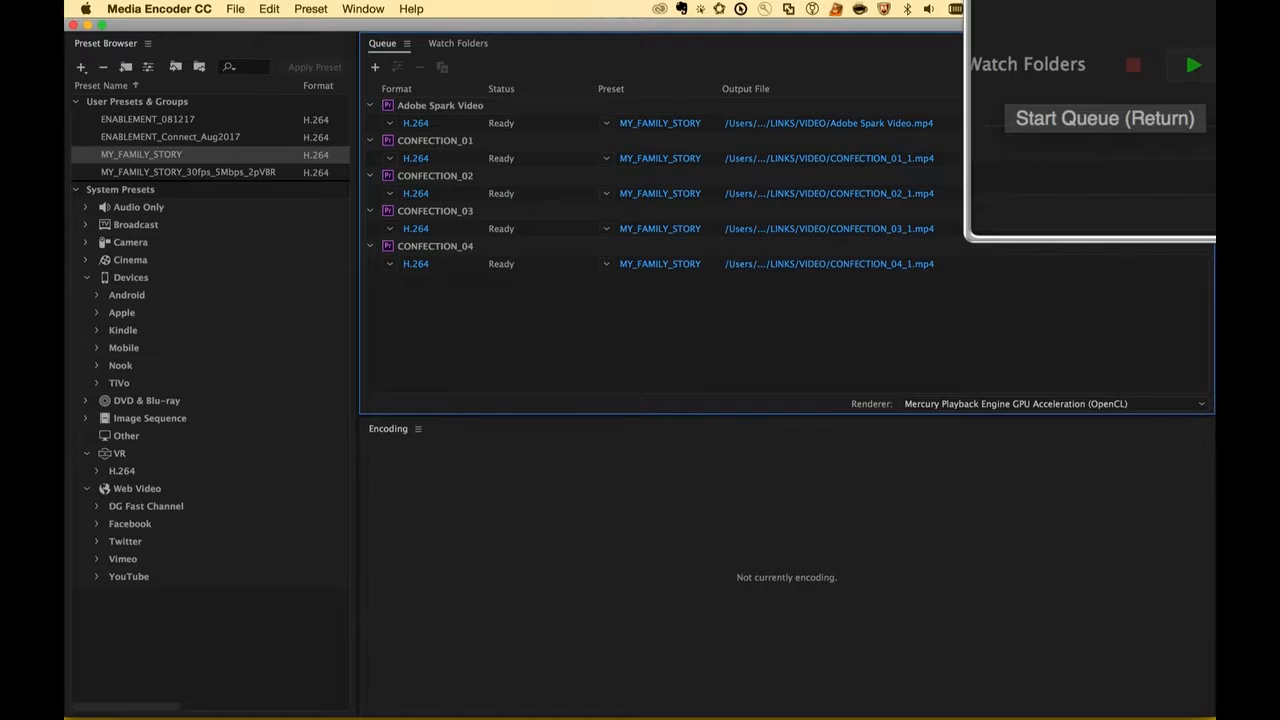
Step: Switch to Media Encoder and start encoding the queued Adobe Spark Video and CONFECTION sequences with the MY_FAMILY_STORY preset
key("Return")
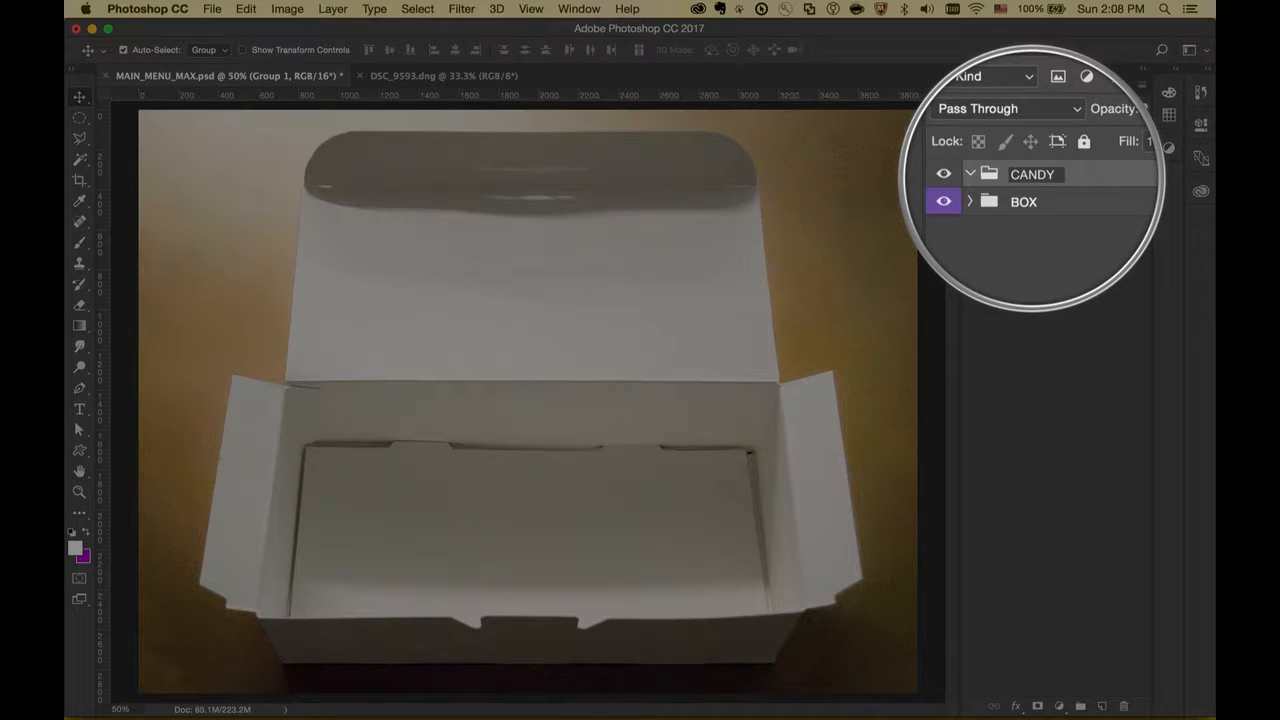
Step: Switch to Photoshop and open the layer options for the CANDY group in MAIN_MENU_MAX.psd
right_click(1046, 176)
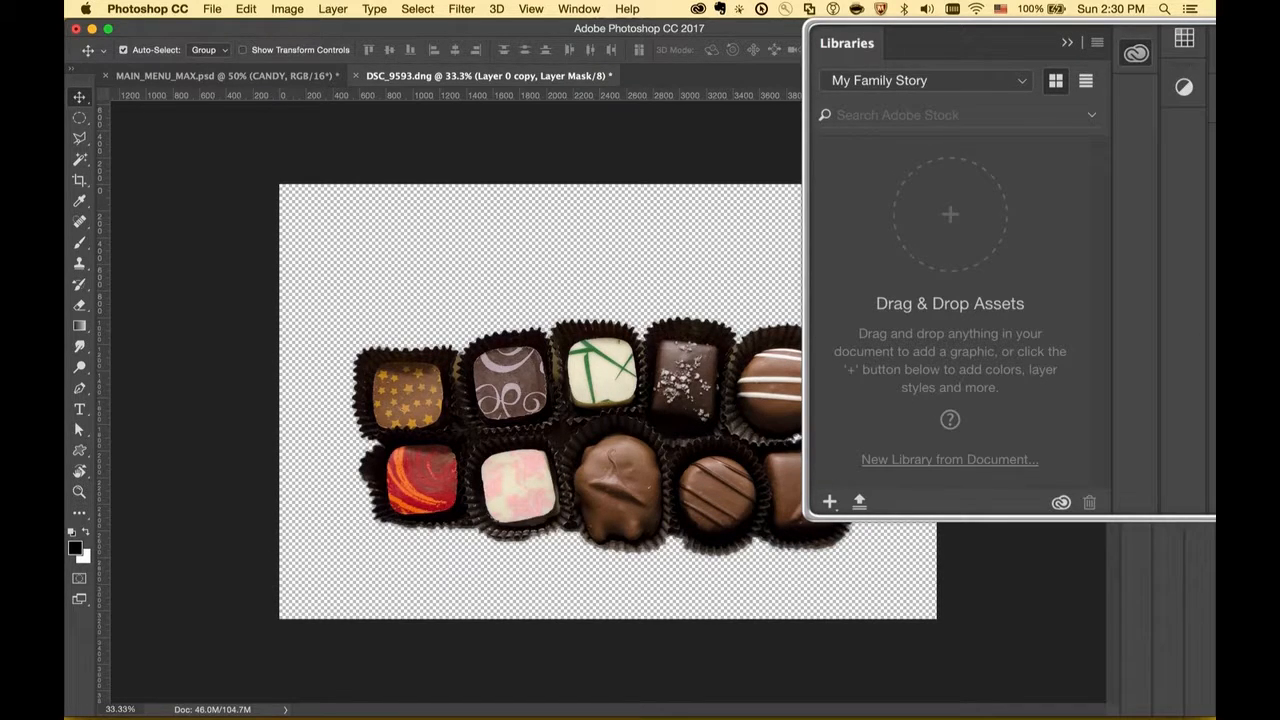
Step: Add the cut-out chocolates layer from DSC_9593.dng to the My Family Story library as a graphic
left_click_drag(642, 440, 990, 325)
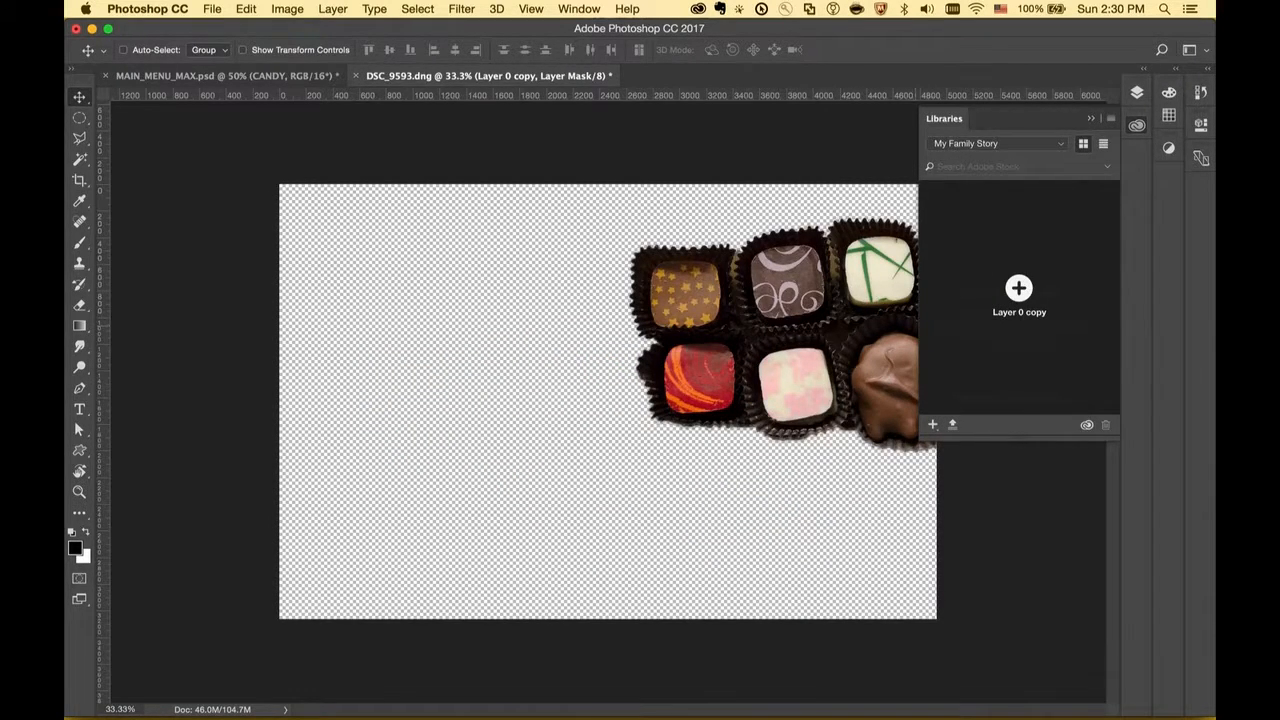
left_click_drag(1019, 290, 1019, 290)
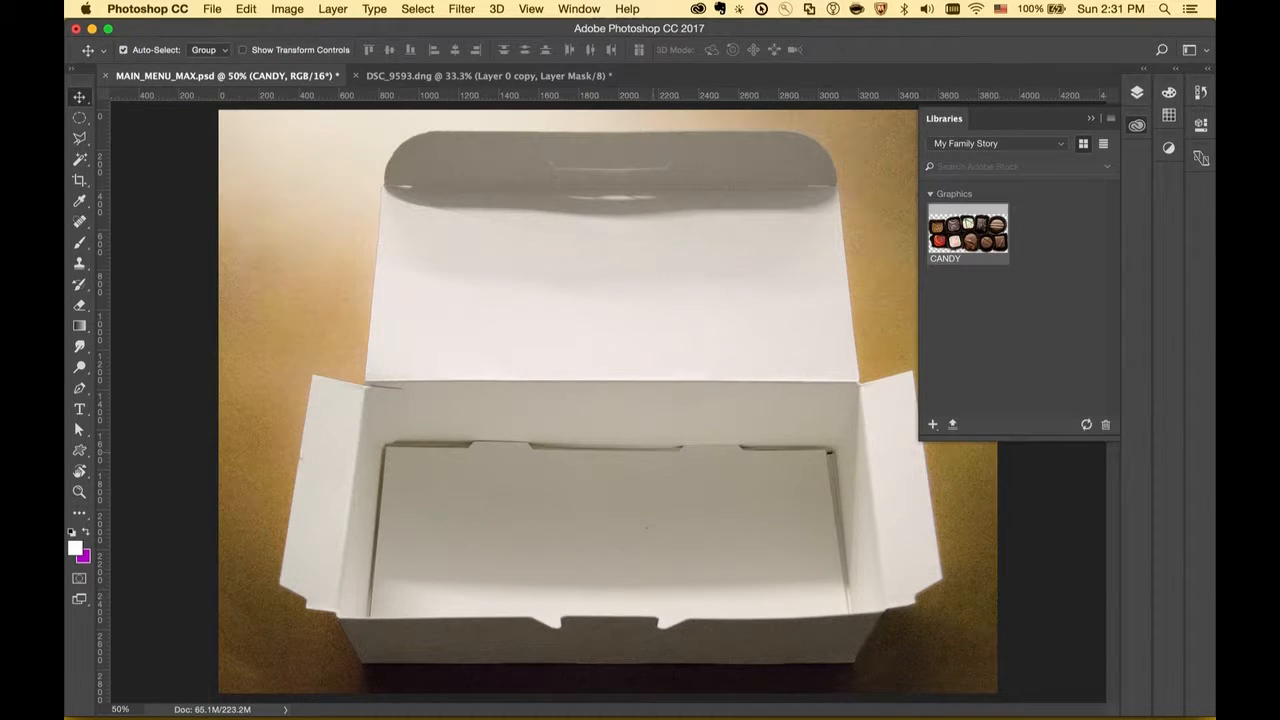
Step: Place the CANDY library graphic over the open box in MAIN_MENU_MAX.psd
left_click_drag(968, 232, 614, 481)
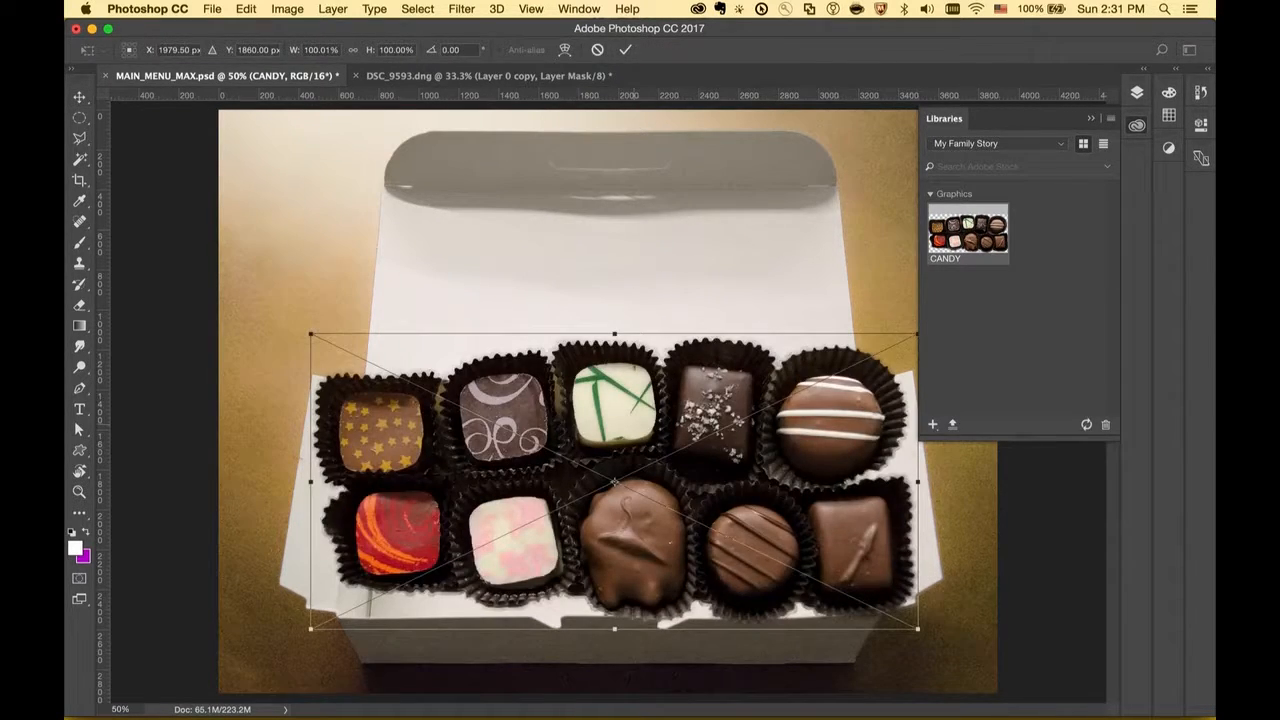
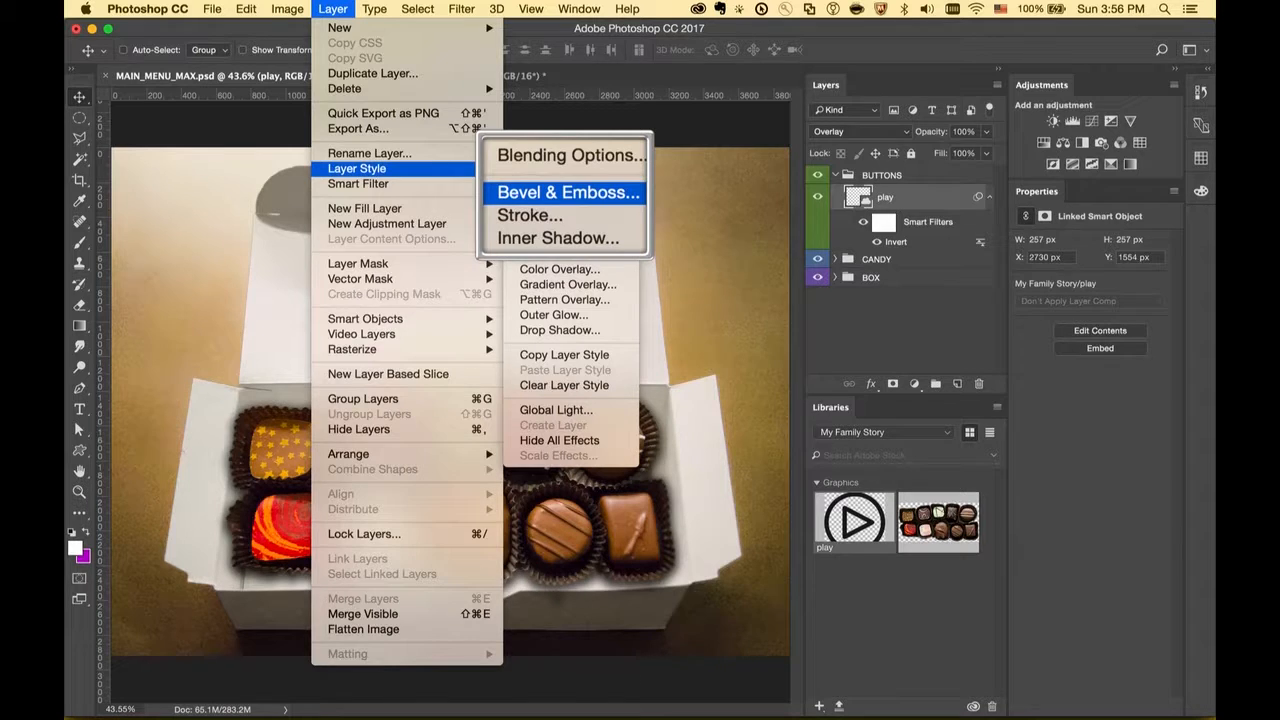
Step: Apply a Bevel & Emboss style to the play layer and duplicate the button onto the neighbouring chocolates
left_click(545, 193)
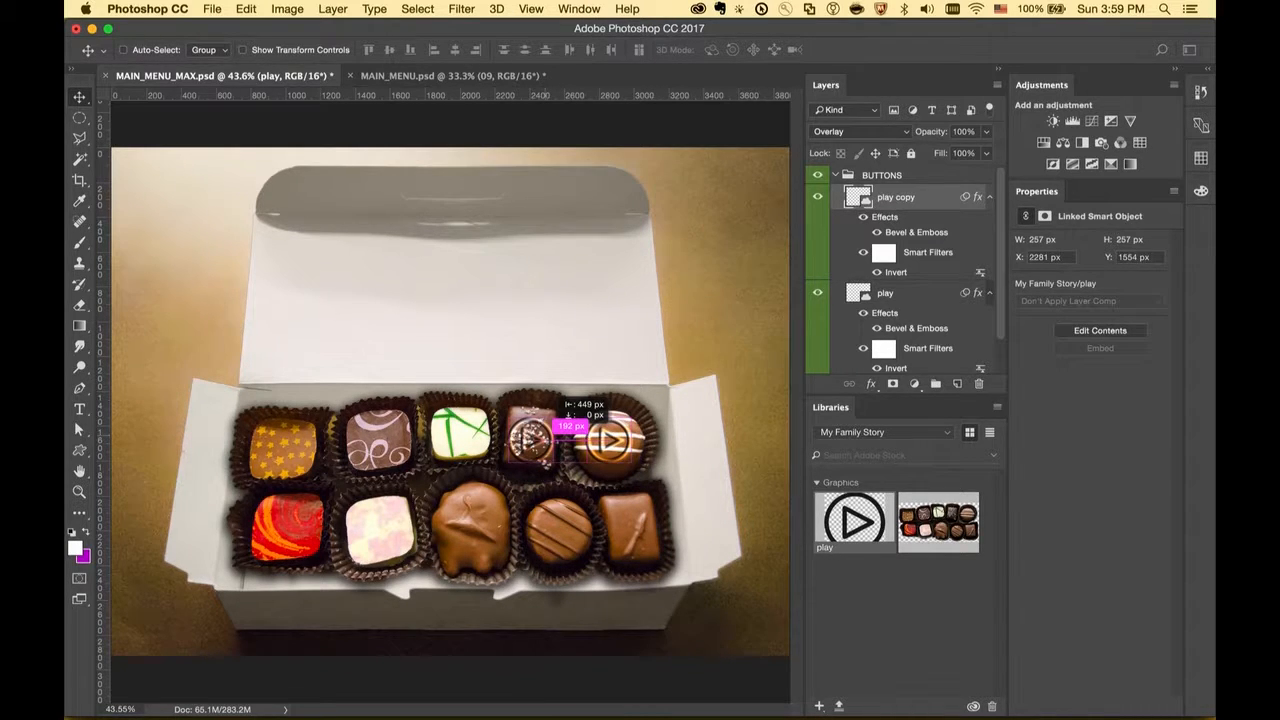
left_click_drag(555, 402, 478, 400)
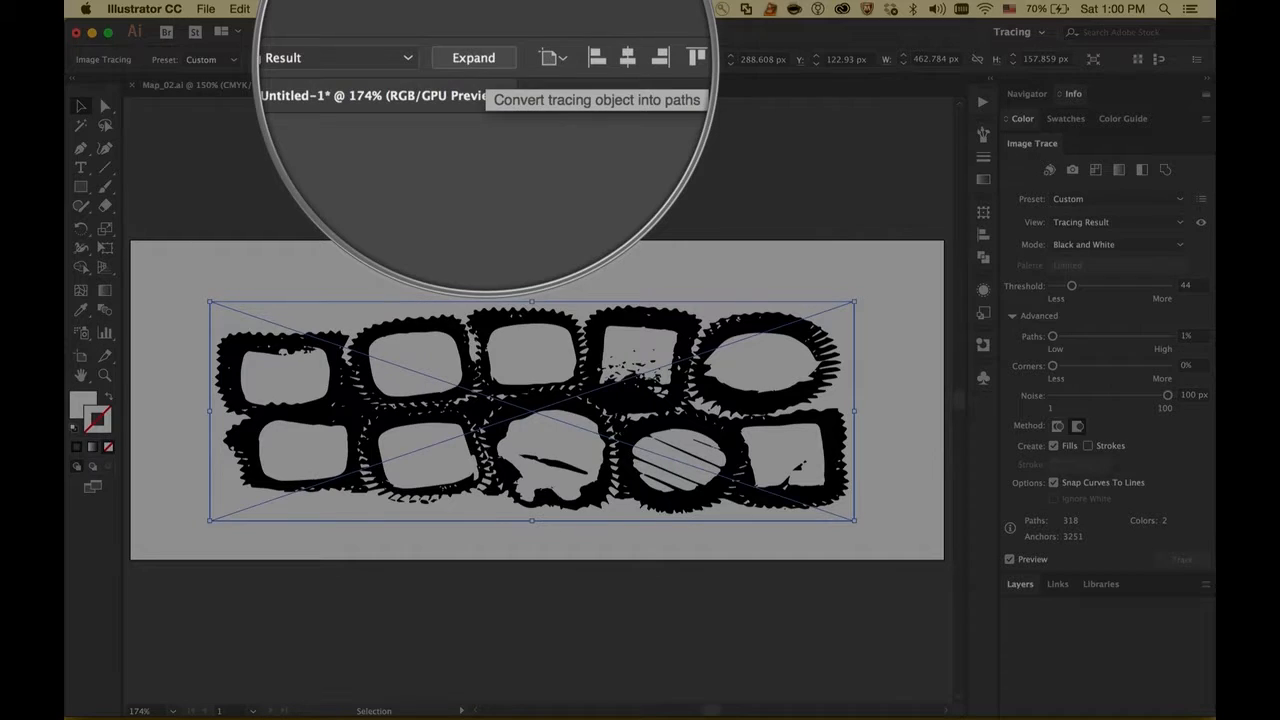
Step: Switch to Illustrator, expand the traced chocolates into paths and inspect them in Outline view
left_click(476, 59)
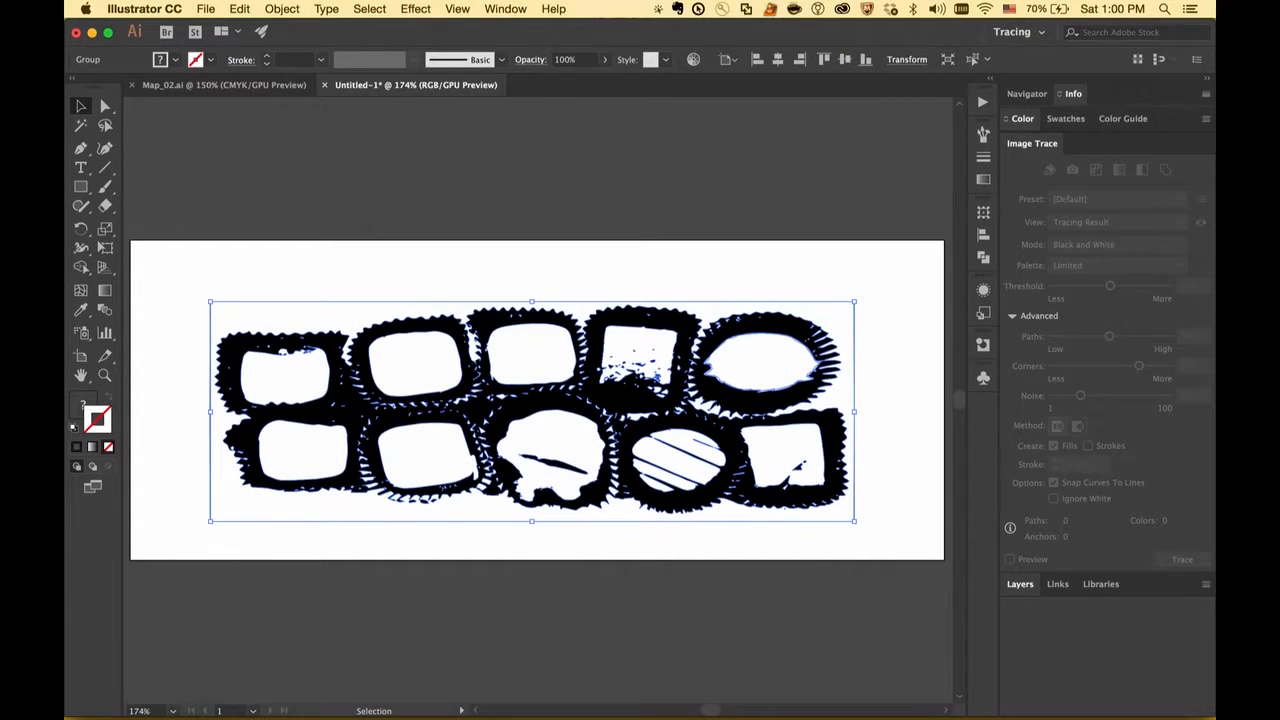
left_click(476, 29)
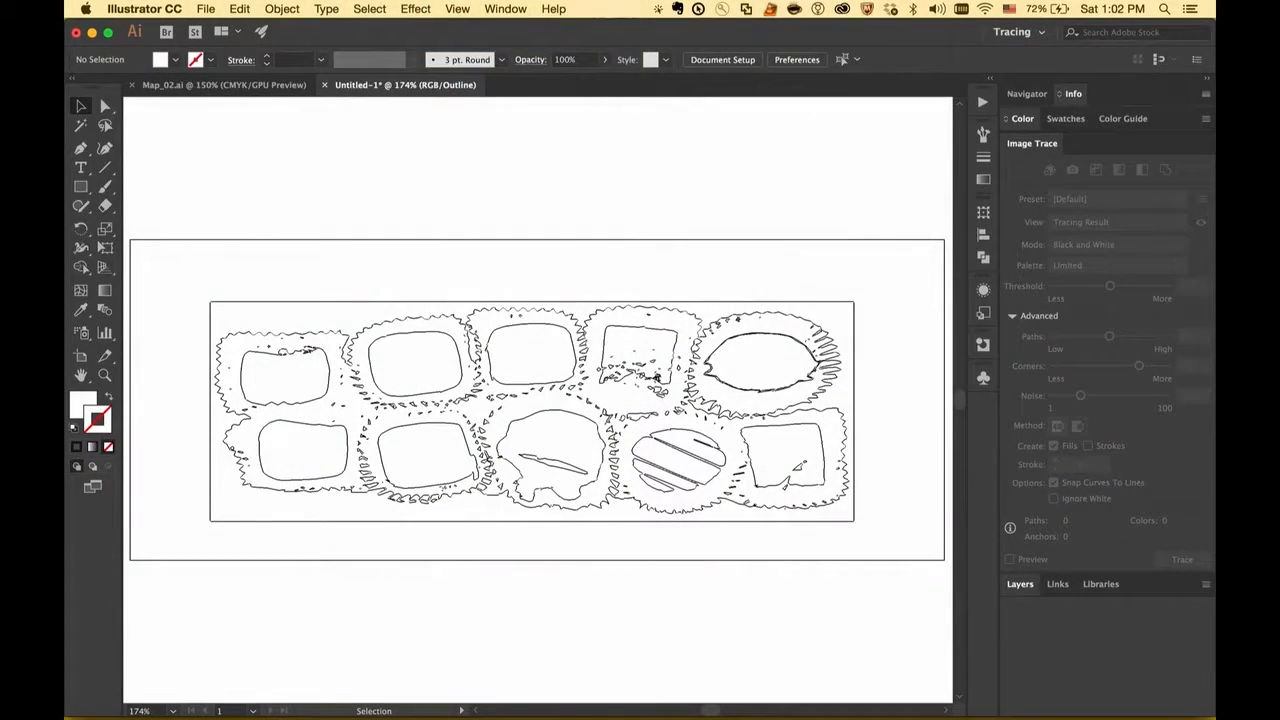
key("super+y")
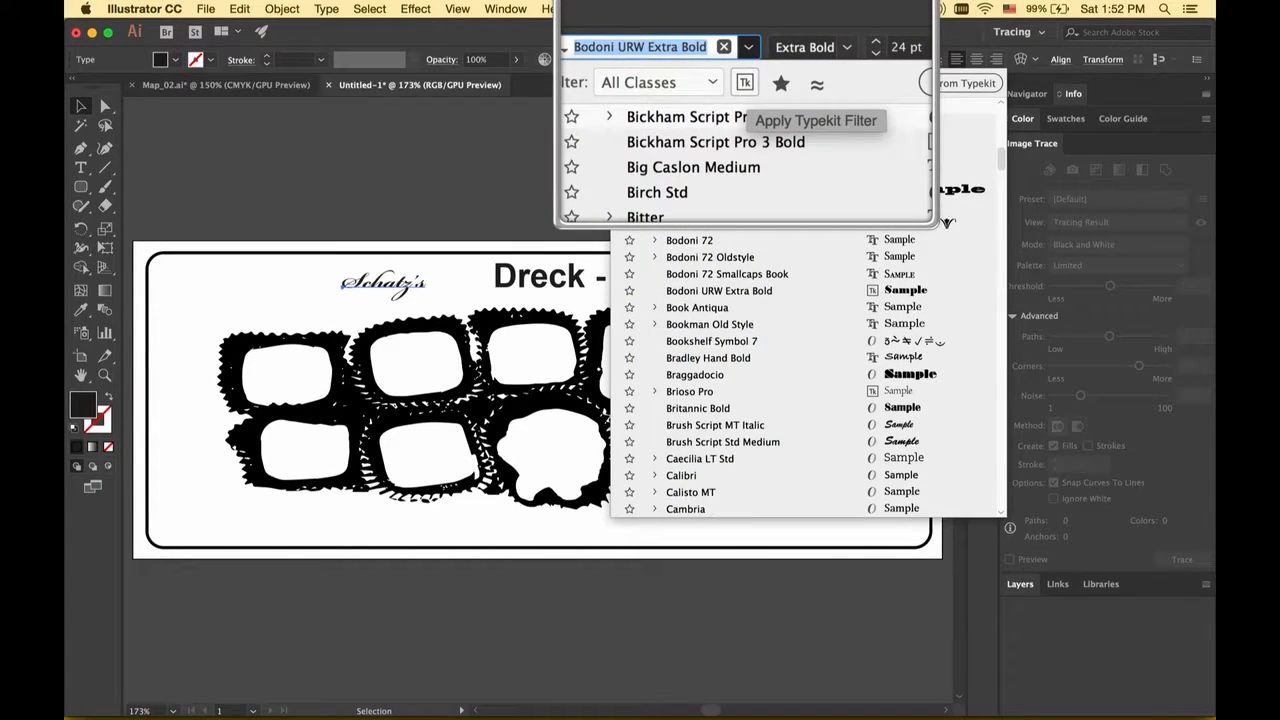
Step: Limit the font list to Typekit fonts for the selected title text above the chocolates
left_click(744, 83)
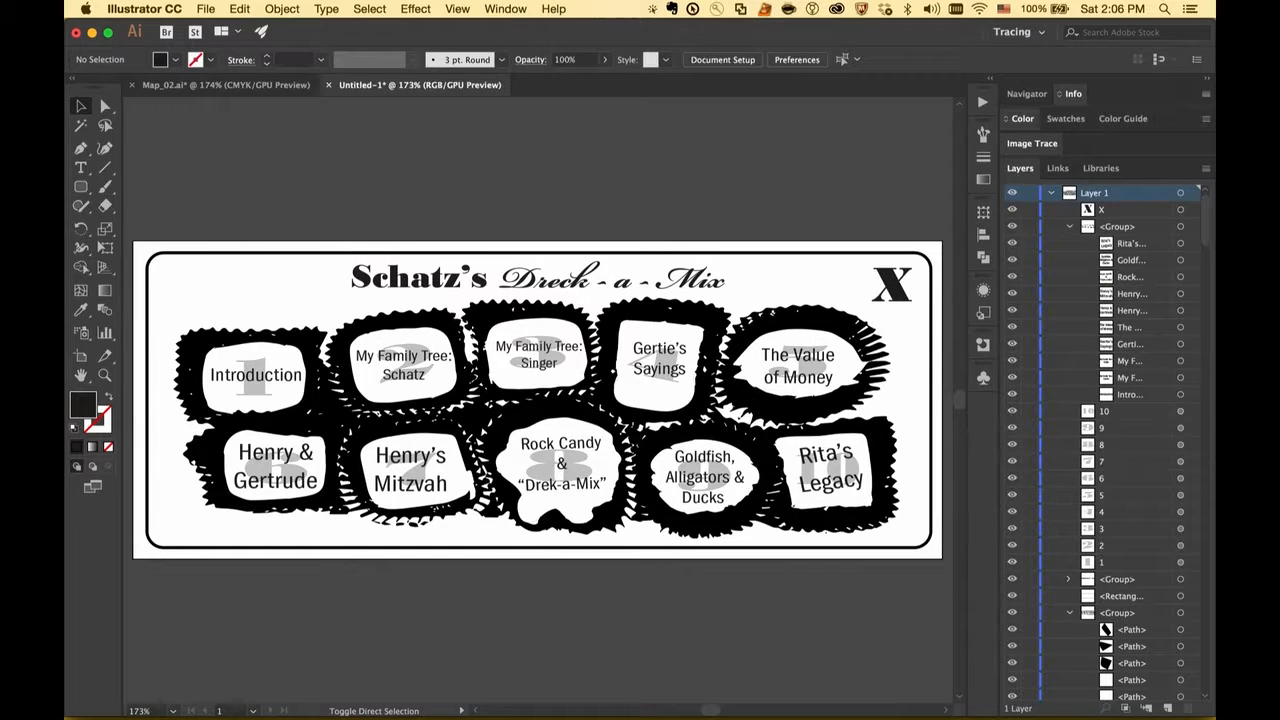
Step: Group all the artwork of the chocolate map and add it to the My Family Story library
left_click(369, 8)
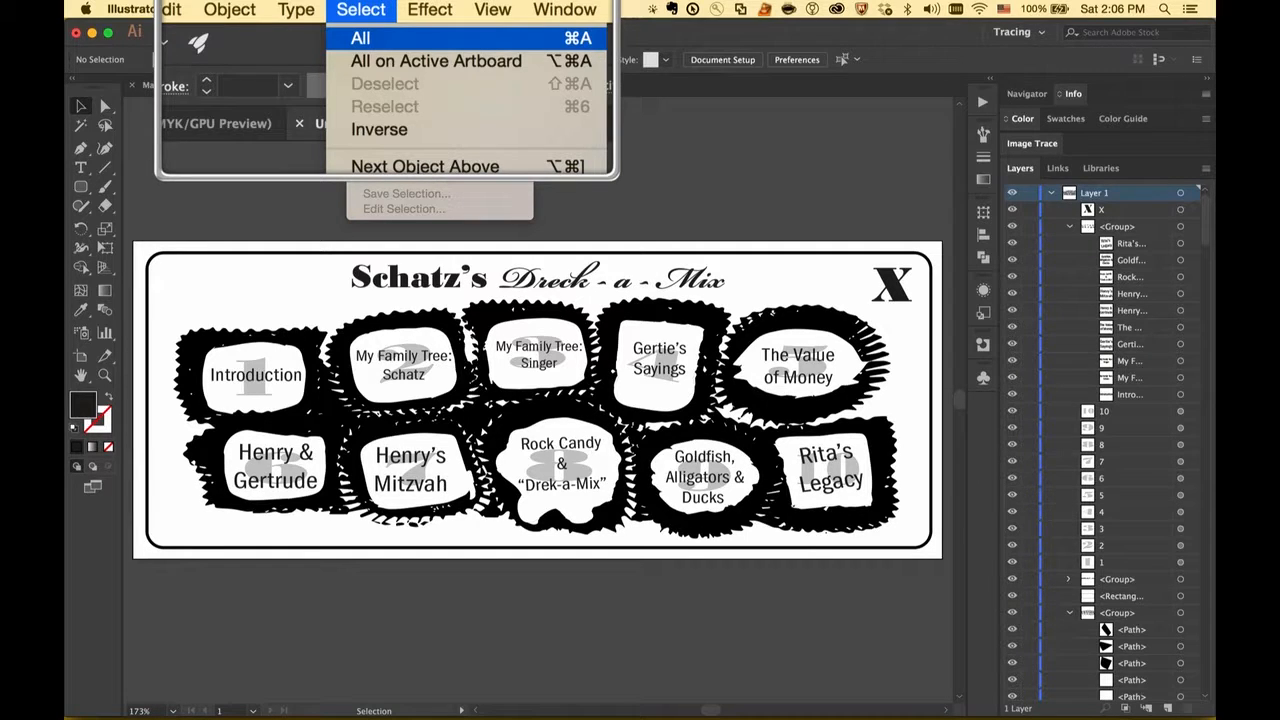
left_click(362, 34)
left_click(271, 9)
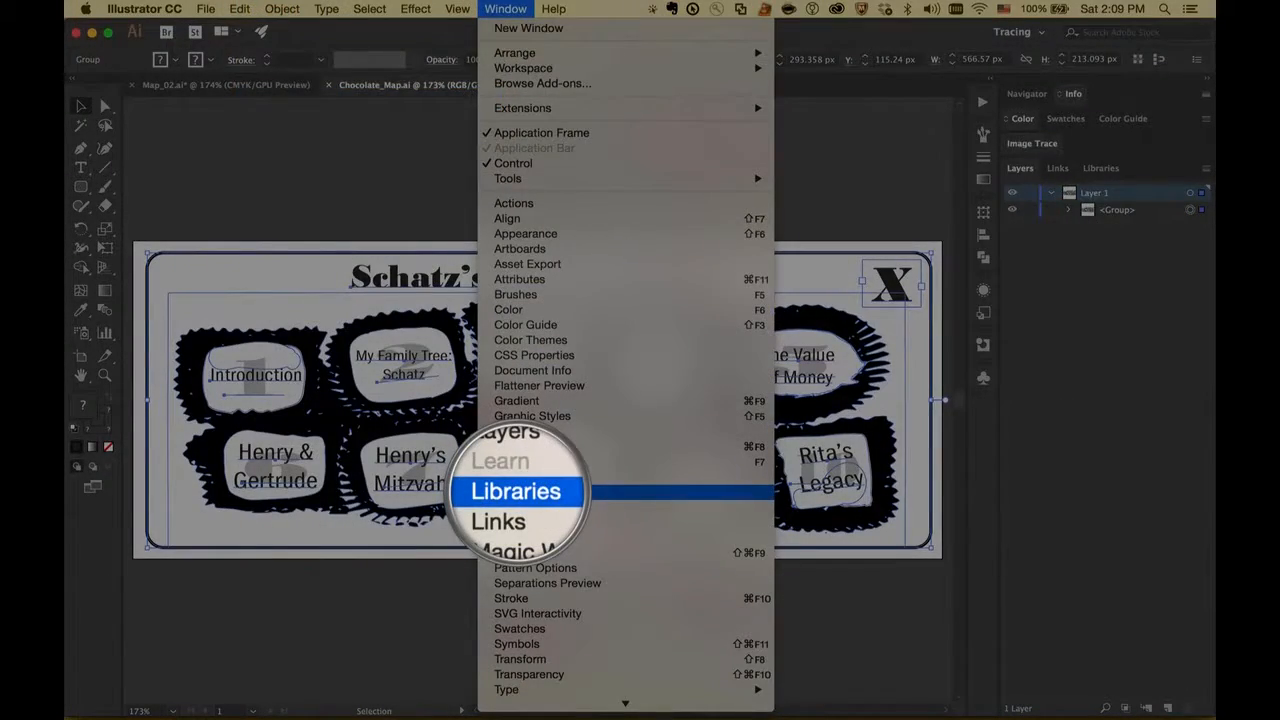
left_click(520, 491)
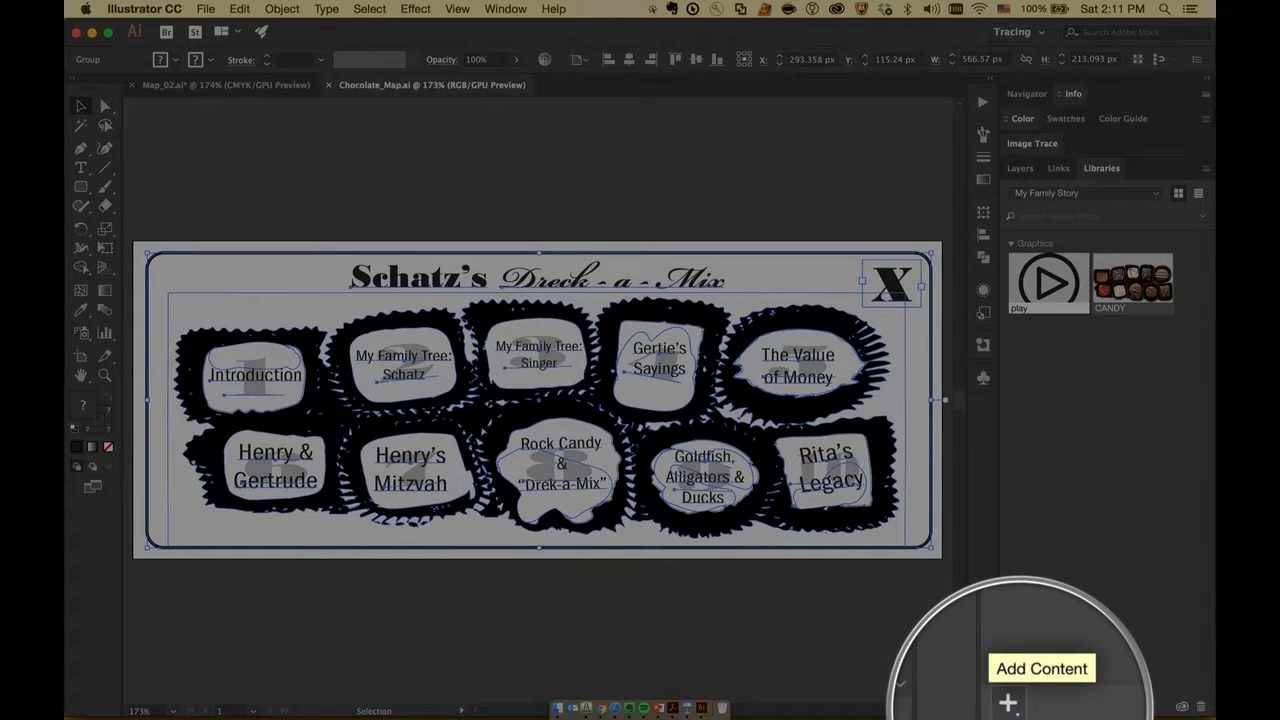
left_click(1008, 703)
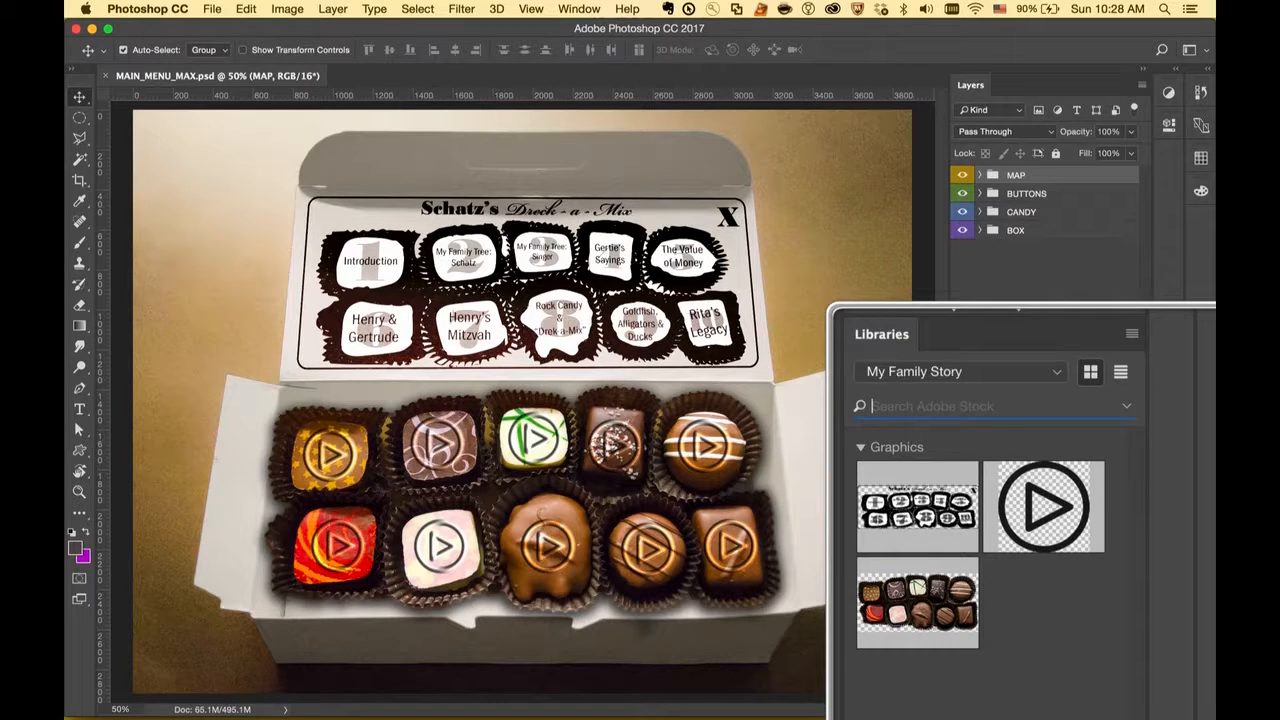
Step: Switch to Photoshop, search Adobe Stock for "ribbon" and open the licensed Red ribbon collection image from the library
type("ribbon")
key("Return")
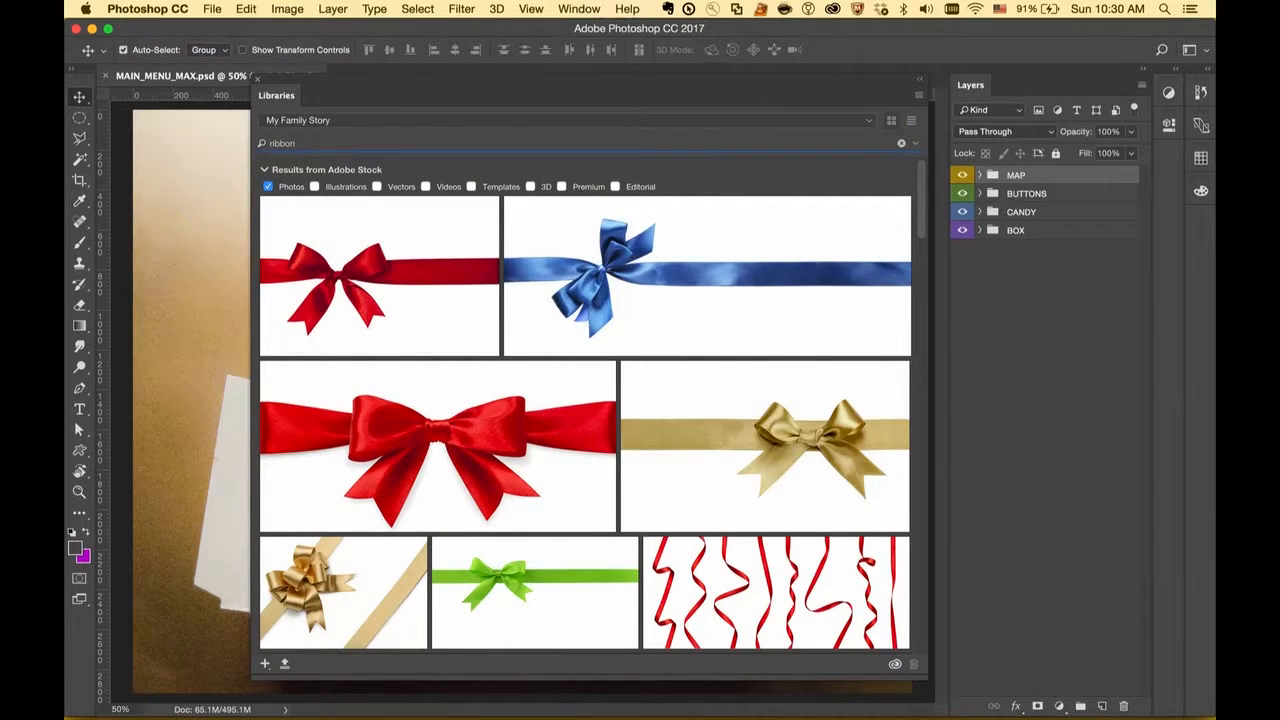
scroll(700, 290, "down", 5)
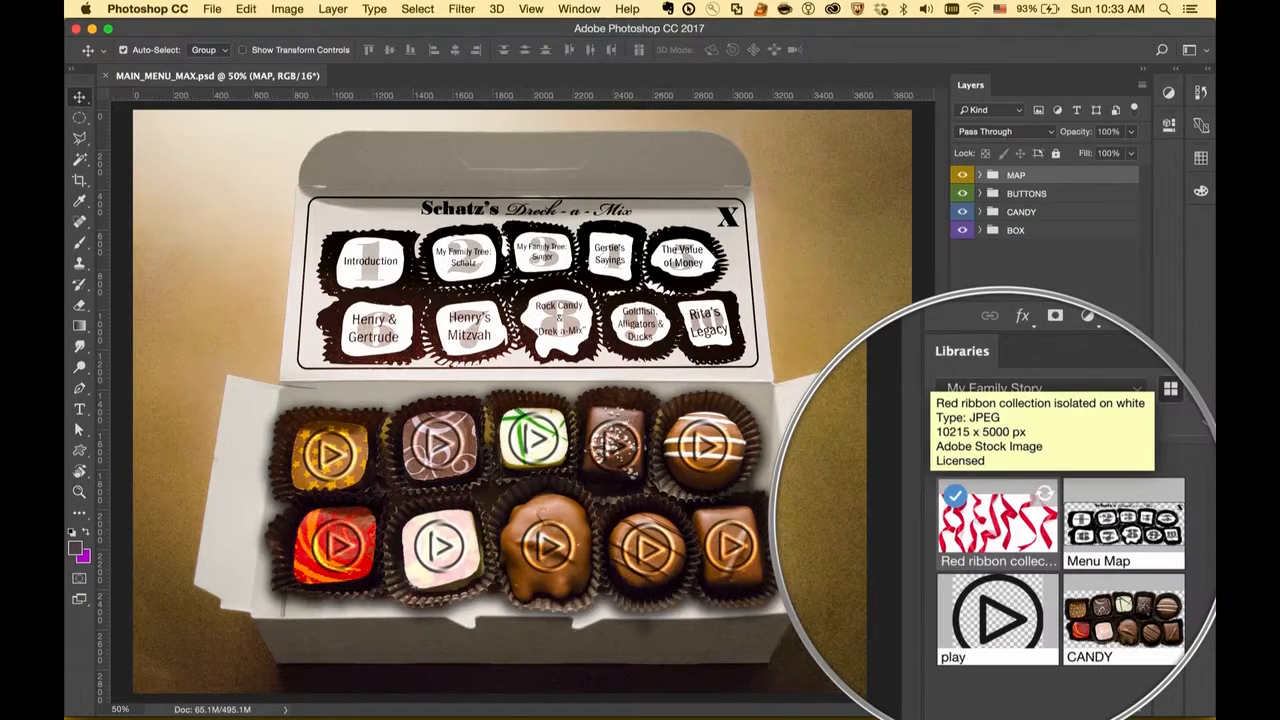
double_click(997, 520)
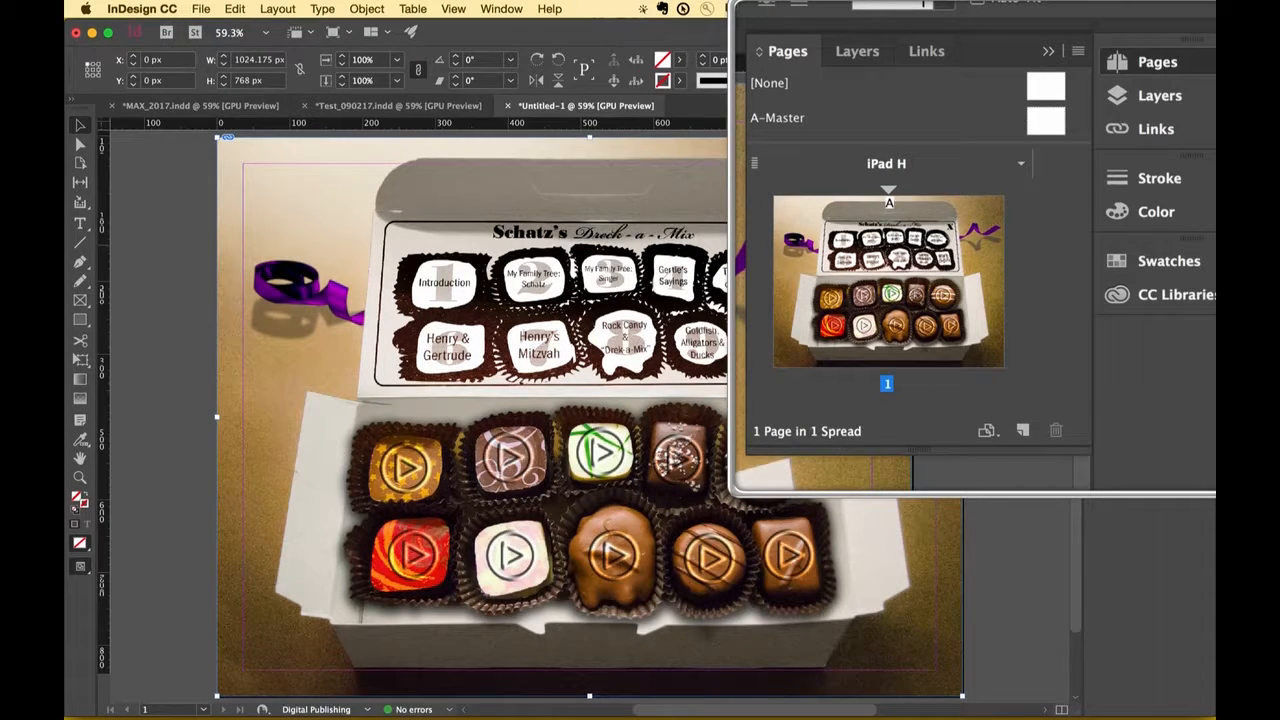
Step: Switch to InDesign, review the page's layers and links, and open the linked MAIN_MENU_MAX.psd for editing in its original application
key("F7")
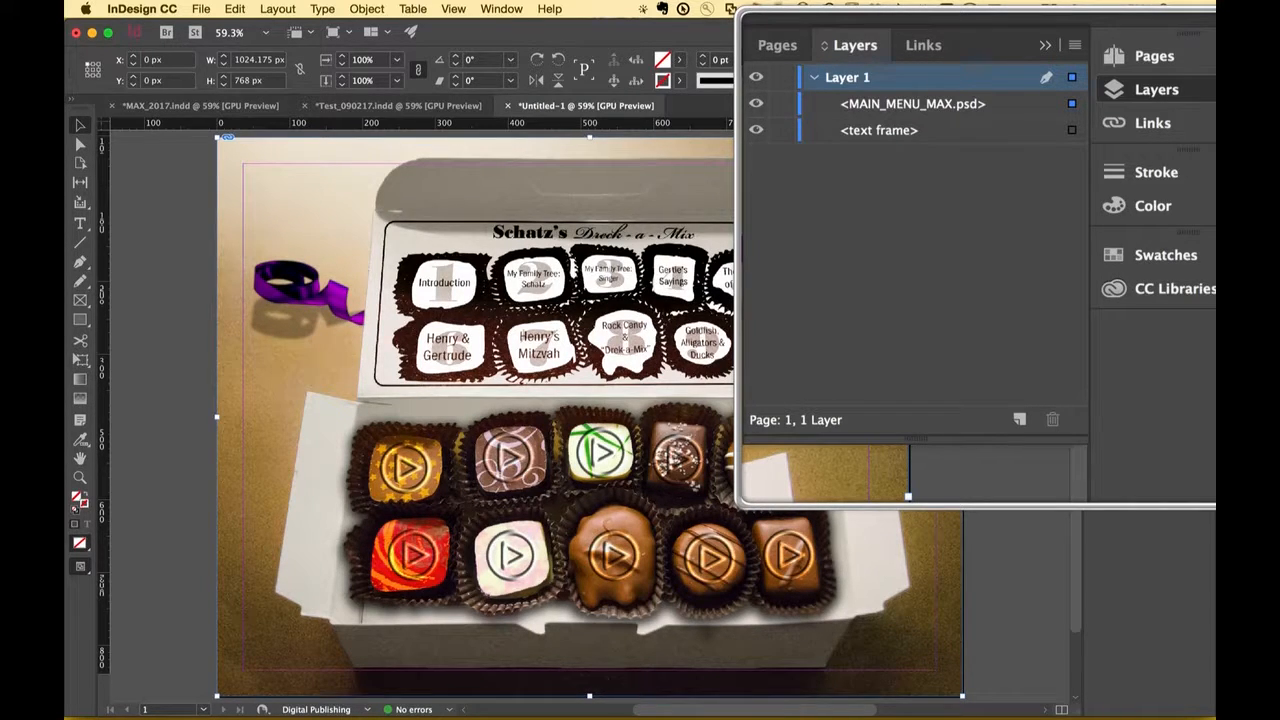
key("super+shift+d")
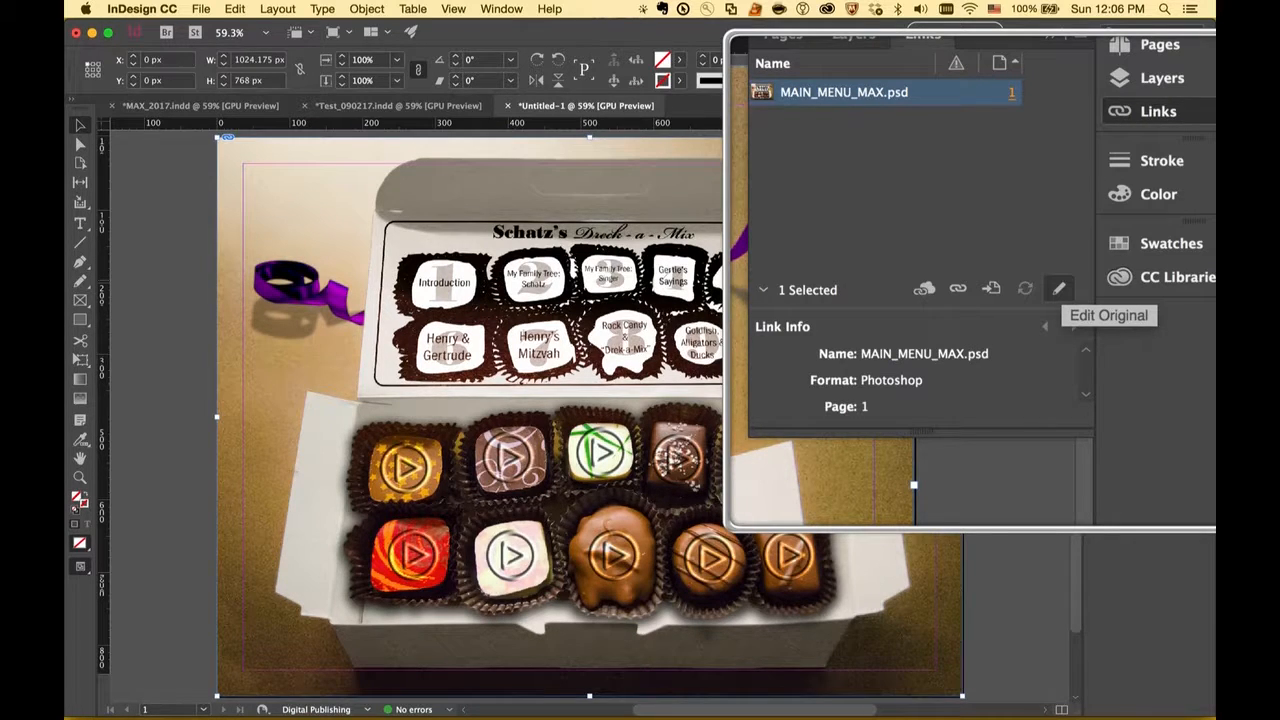
left_click(1059, 289)
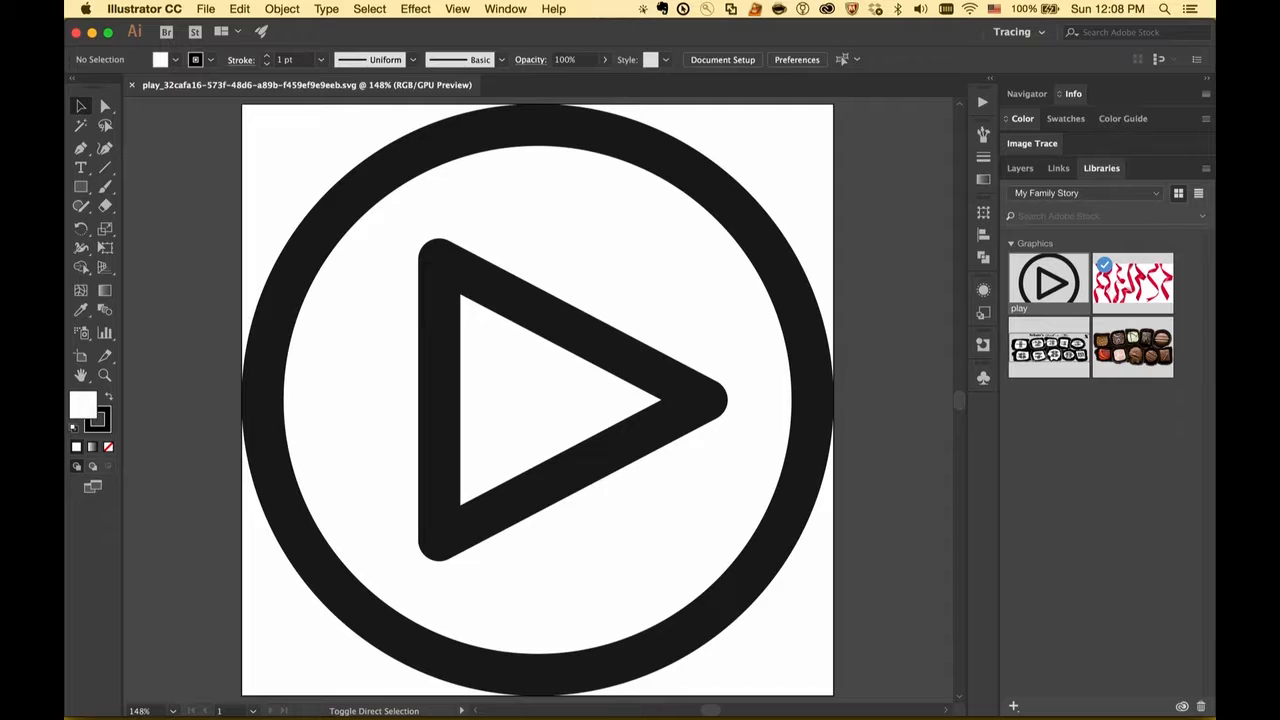
Step: Switch to Illustrator and activate the Rectangle tool for the play button graphic
left_click(81, 187)
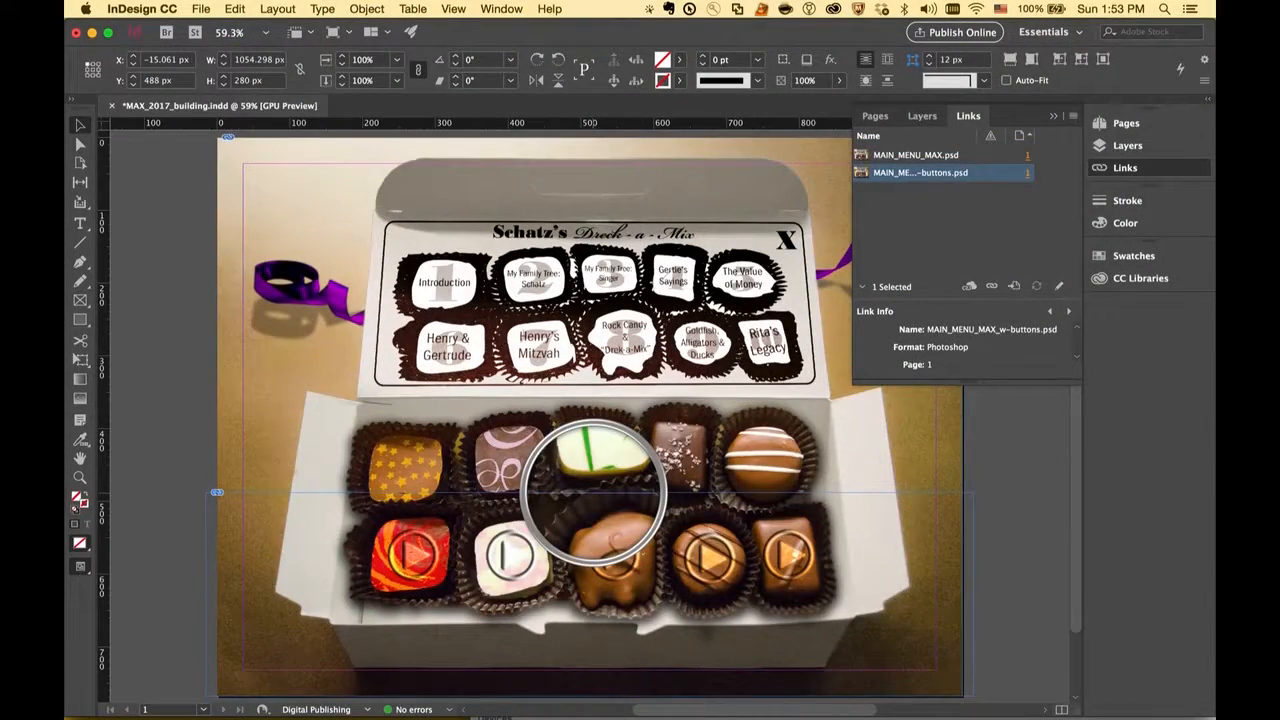
Step: Switch to InDesign, crop the placed MAIN_MENU_MAX_w-buttons.psd into separate candy frames and toggle the Candy layer's visibility
left_click(590, 596)
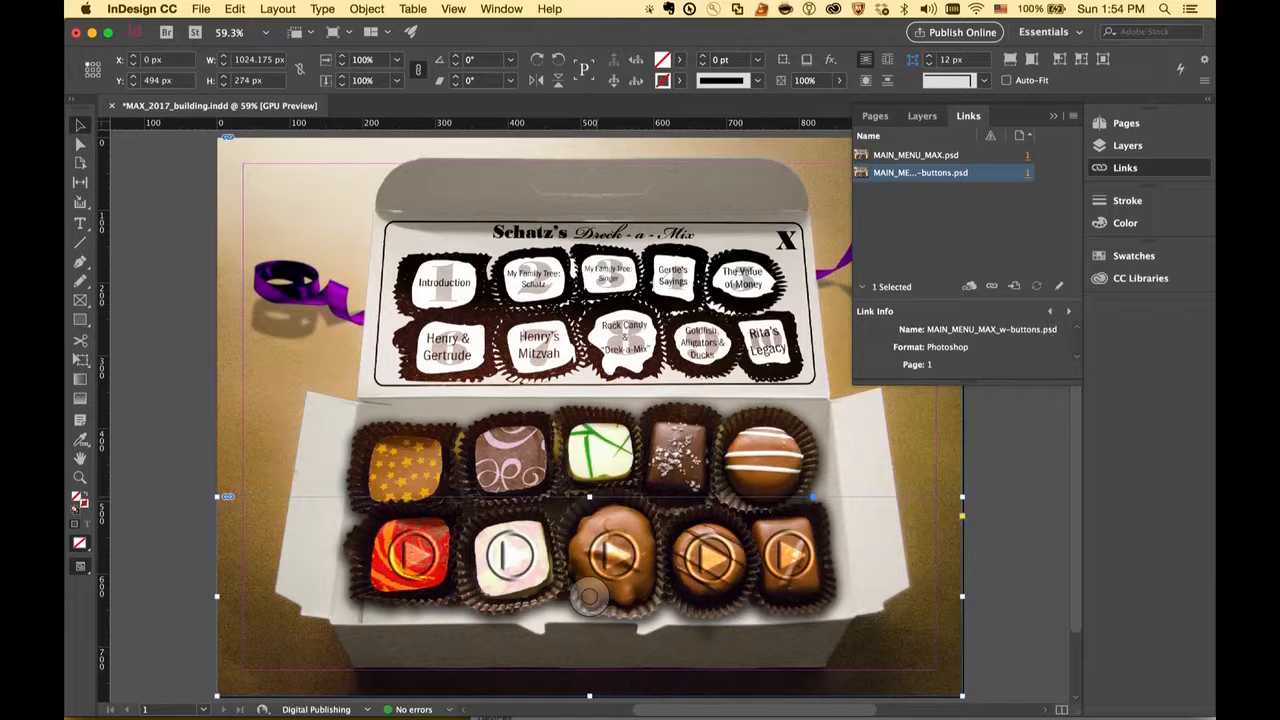
left_click(790, 555)
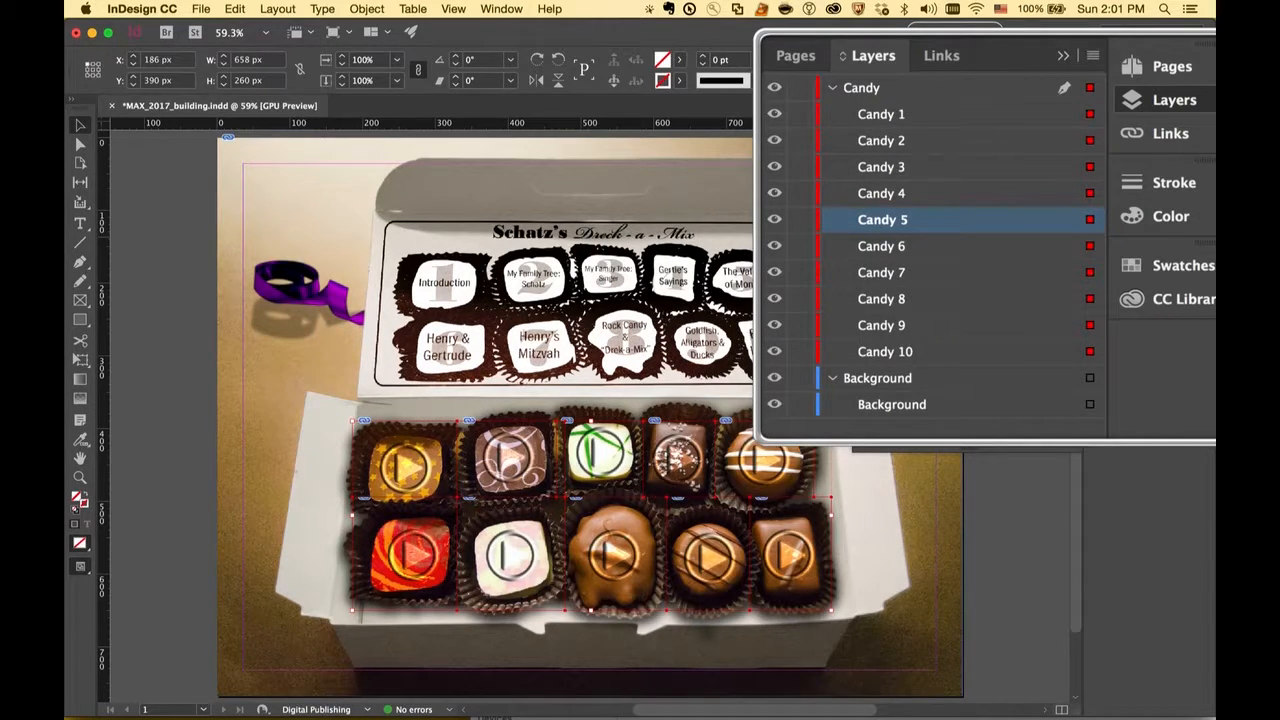
left_click(775, 88)
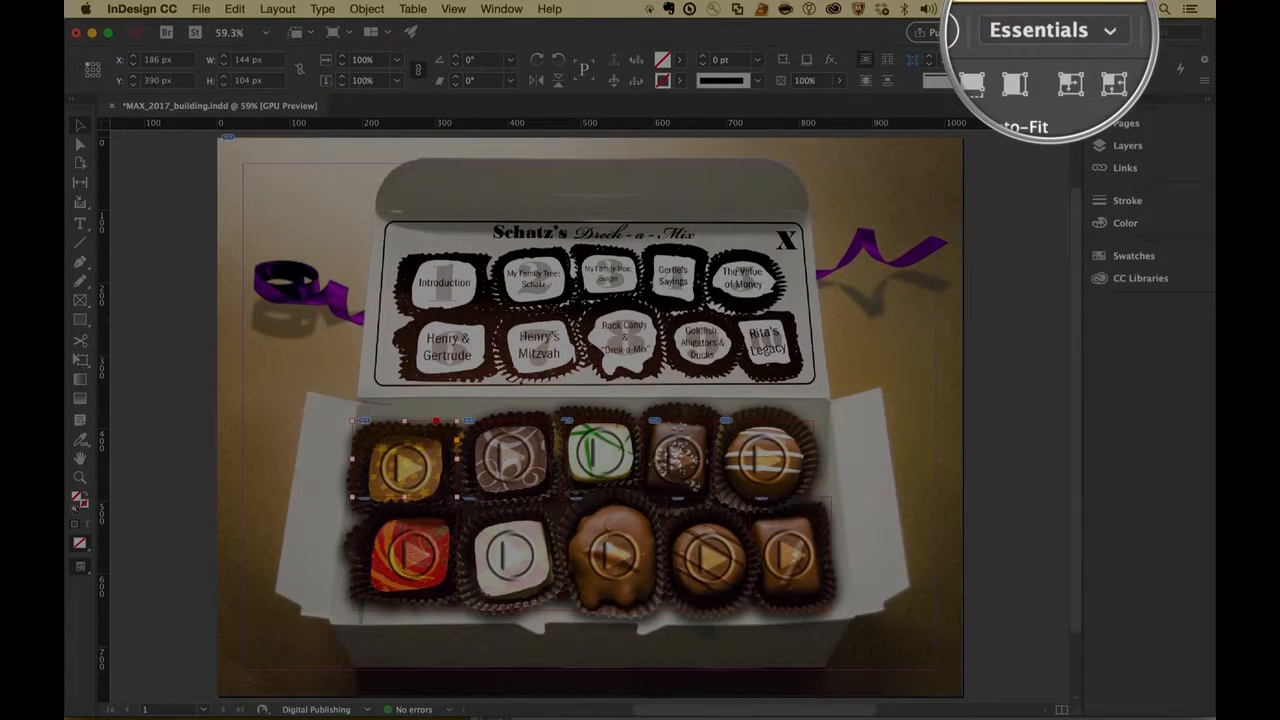
Step: Switch to the Digital Publishing workspace and apply the Fade In animation preset to the candy frames
left_click(1065, 31)
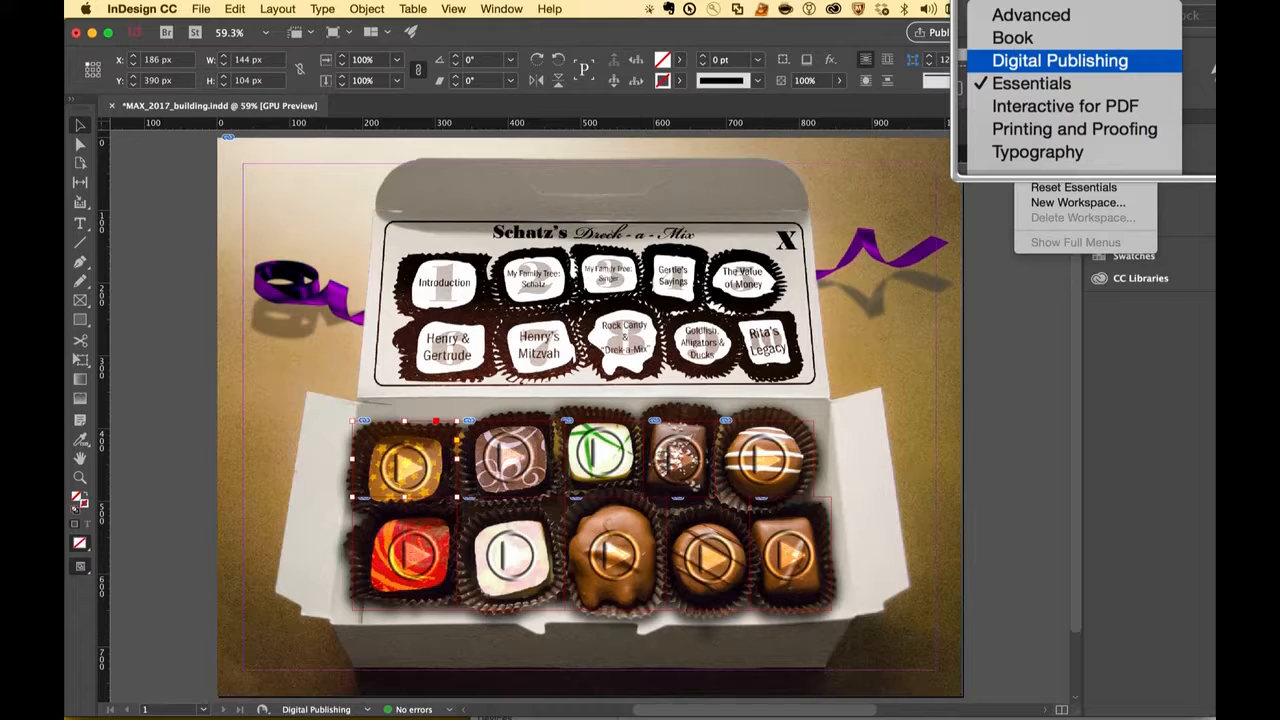
left_click(1060, 60)
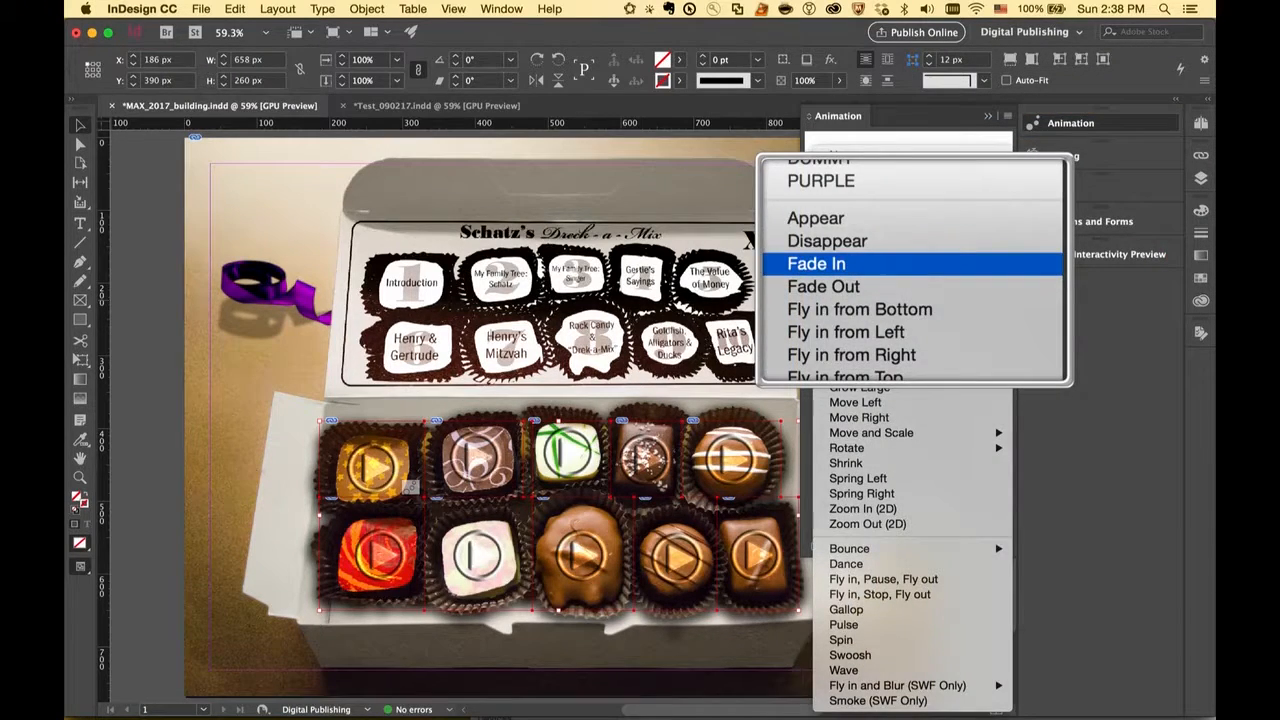
left_click(845, 265)
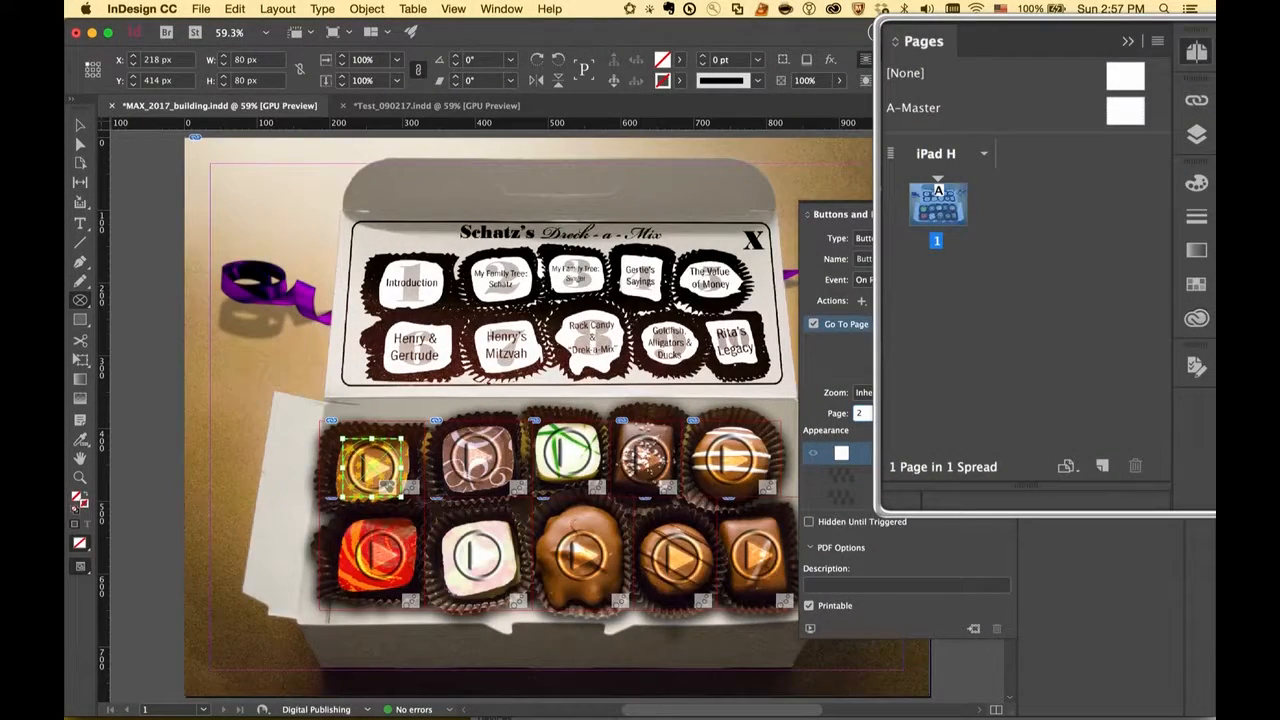
Step: Insert additional pages after the main menu page
right_click(937, 200)
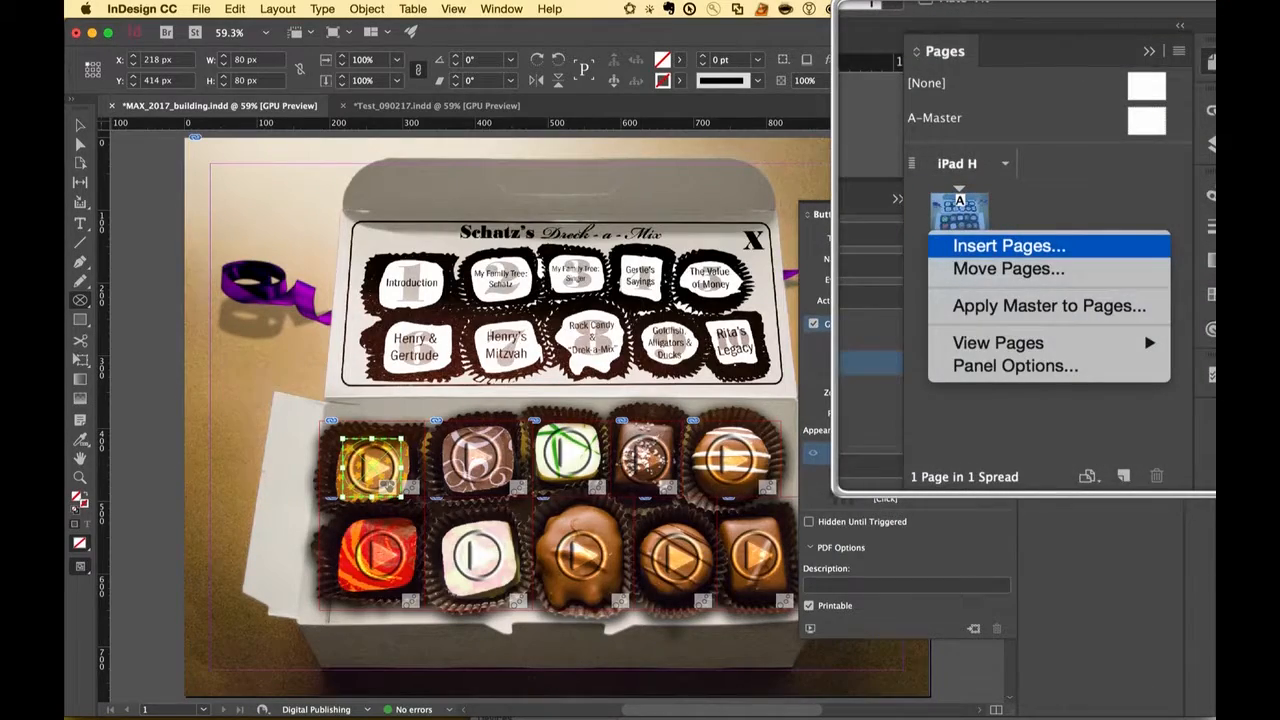
left_click(1009, 245)
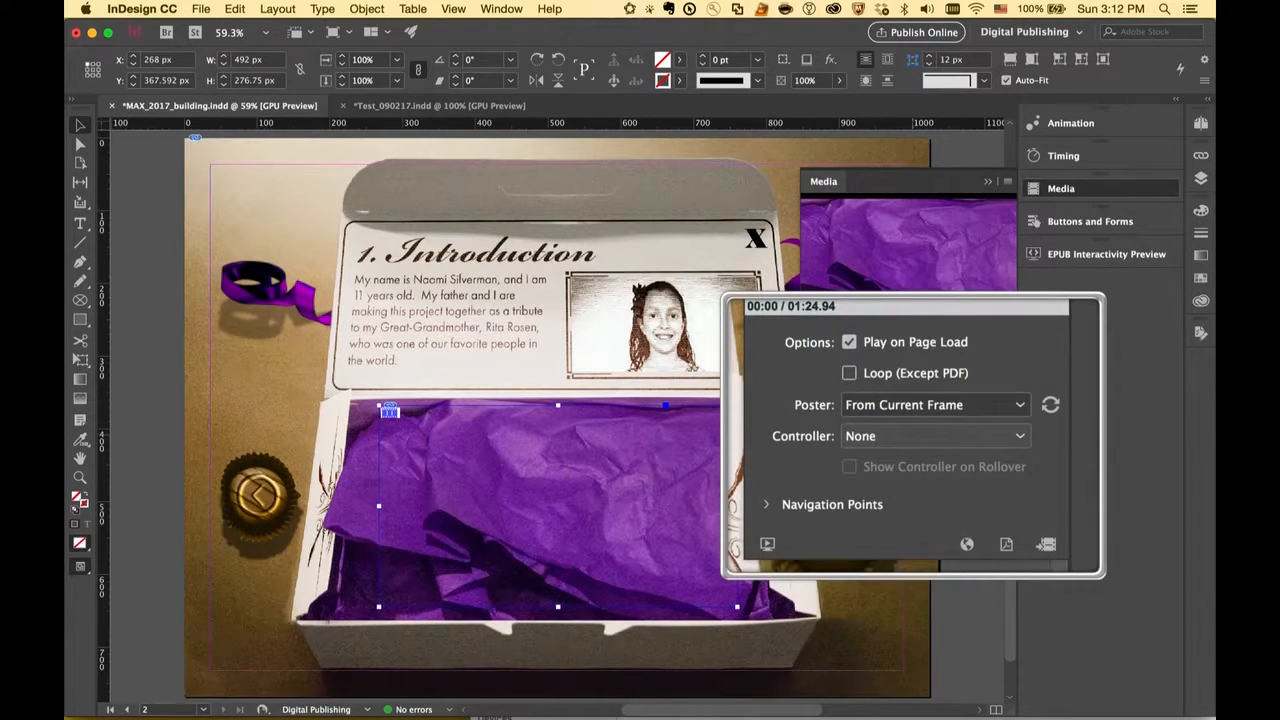
Step: Set the Introduction page video's controller to None and select the back-arrow chocolate beside the box
left_click(914, 436)
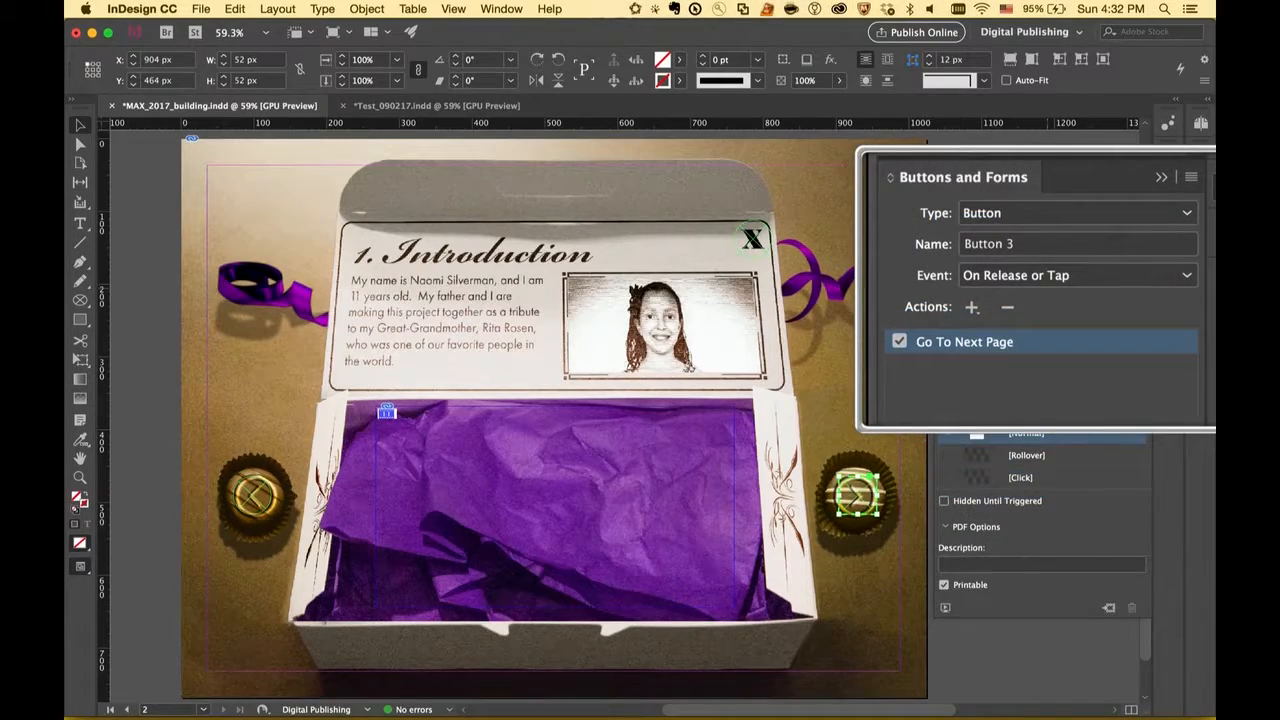
left_click(255, 495)
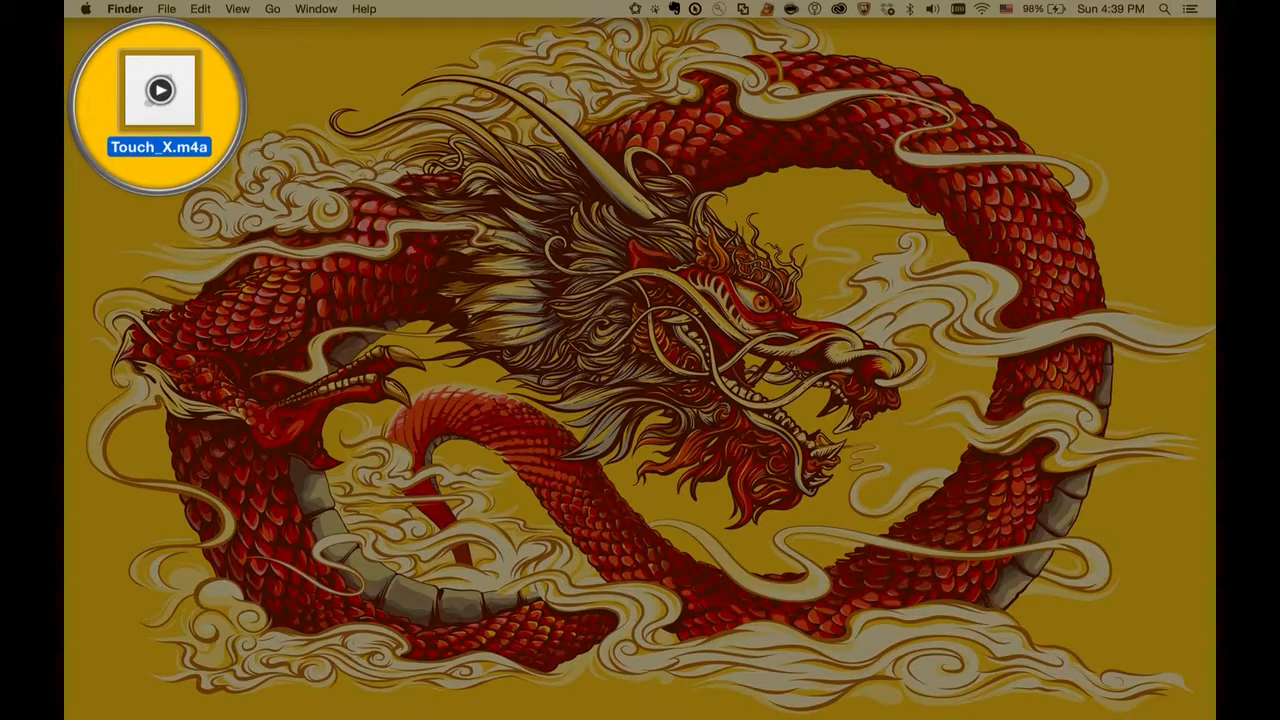
Step: Open the desktop recording Touch_X.m4a in Adobe Audition CC 2017
right_click(172, 105)
mouse_move(300, 128)
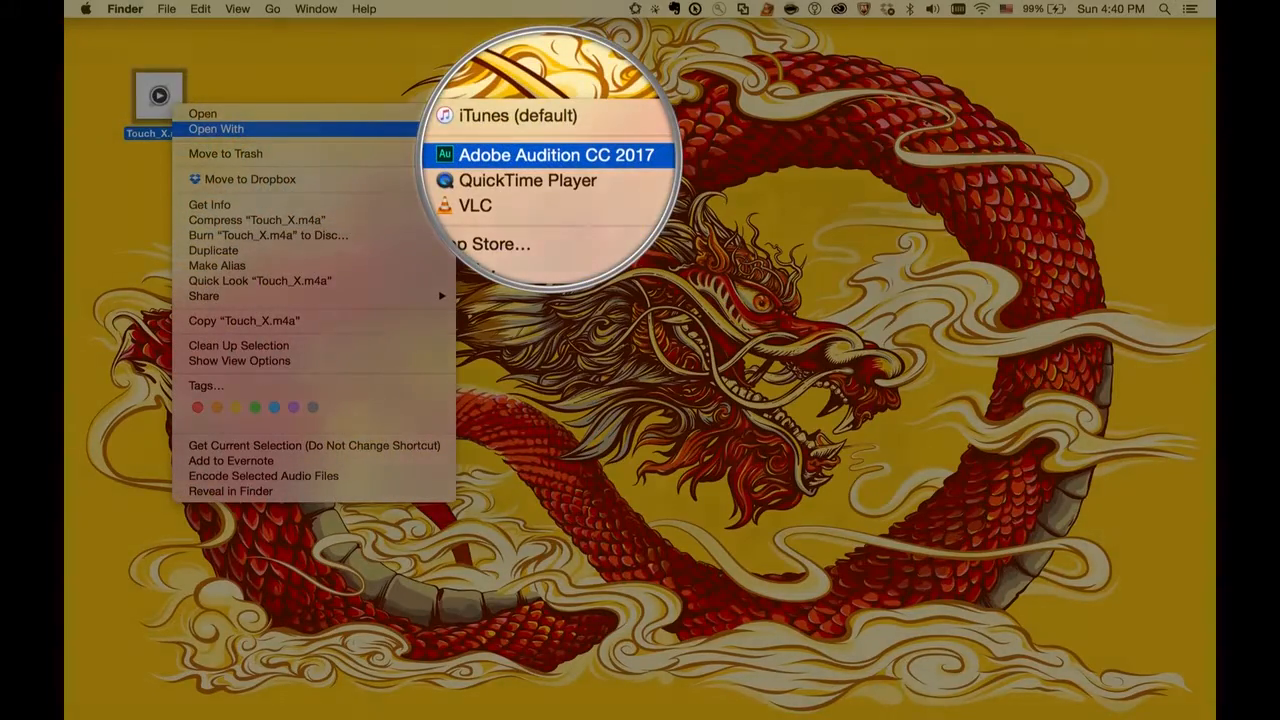
left_click(545, 154)
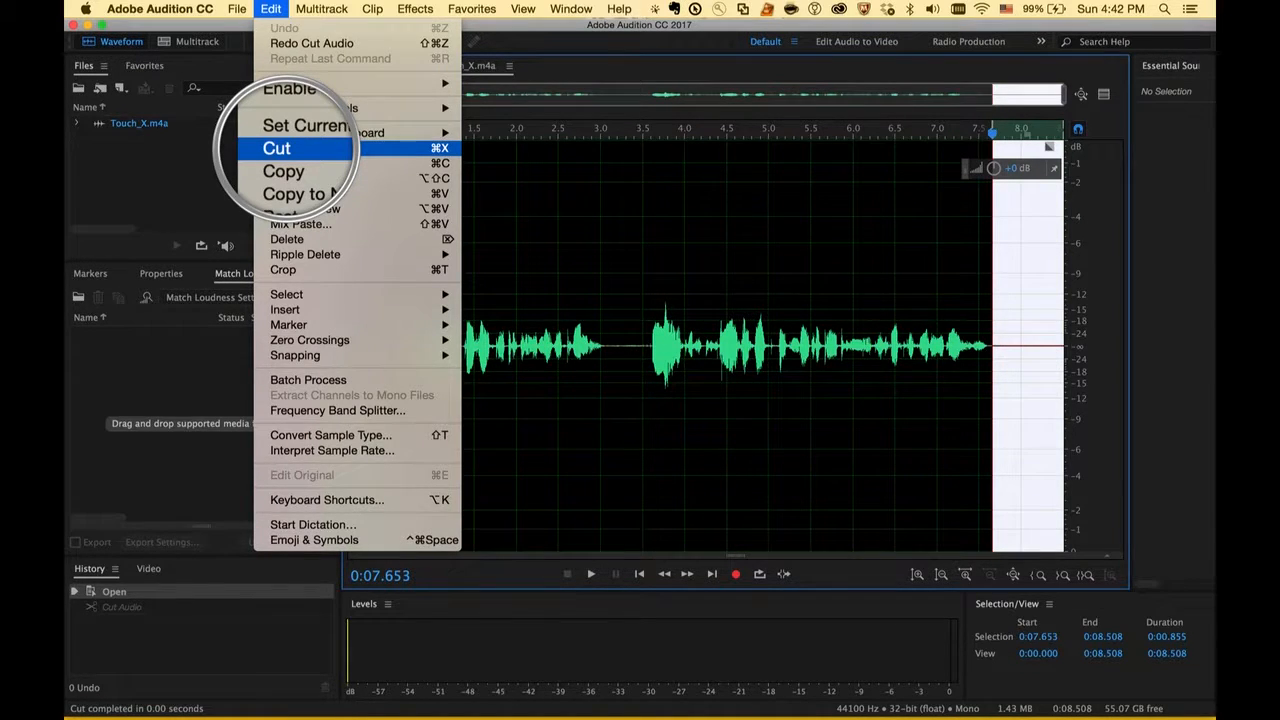
Step: Cut the silent tail from 0:07.653 to the end and the first second of the Touch_X.m4a recording
left_click(300, 148)
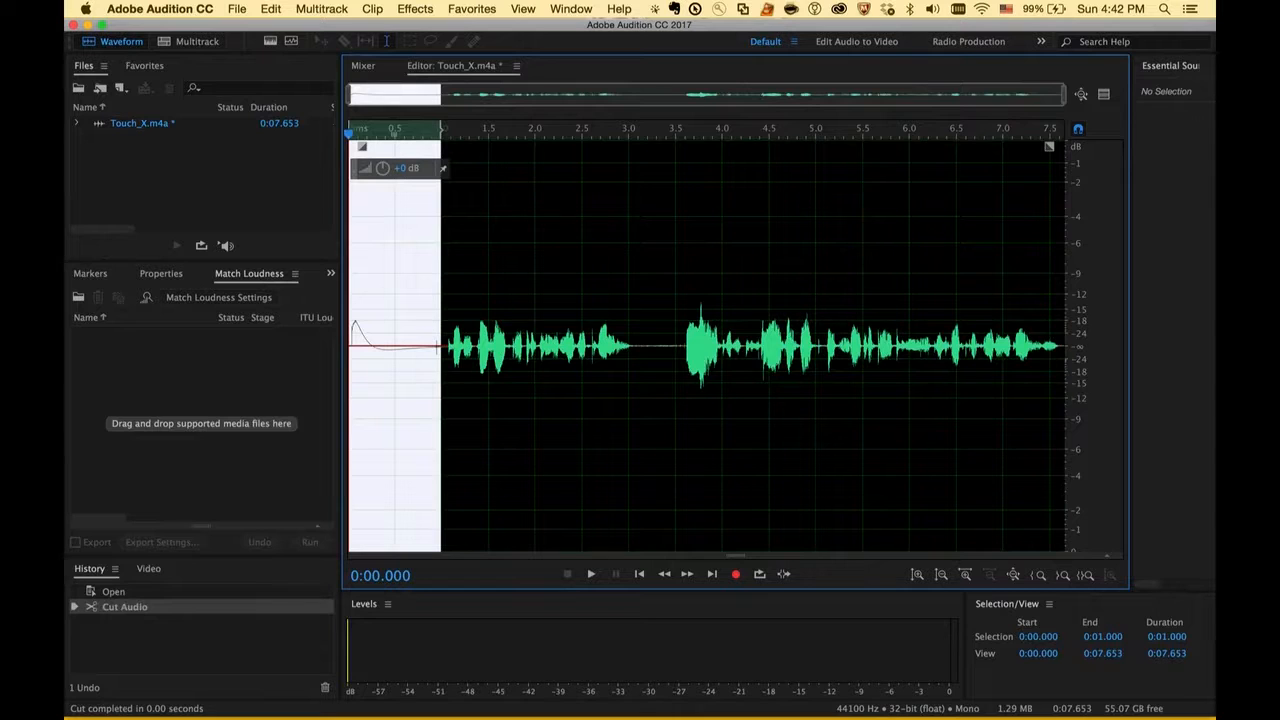
left_click(271, 9)
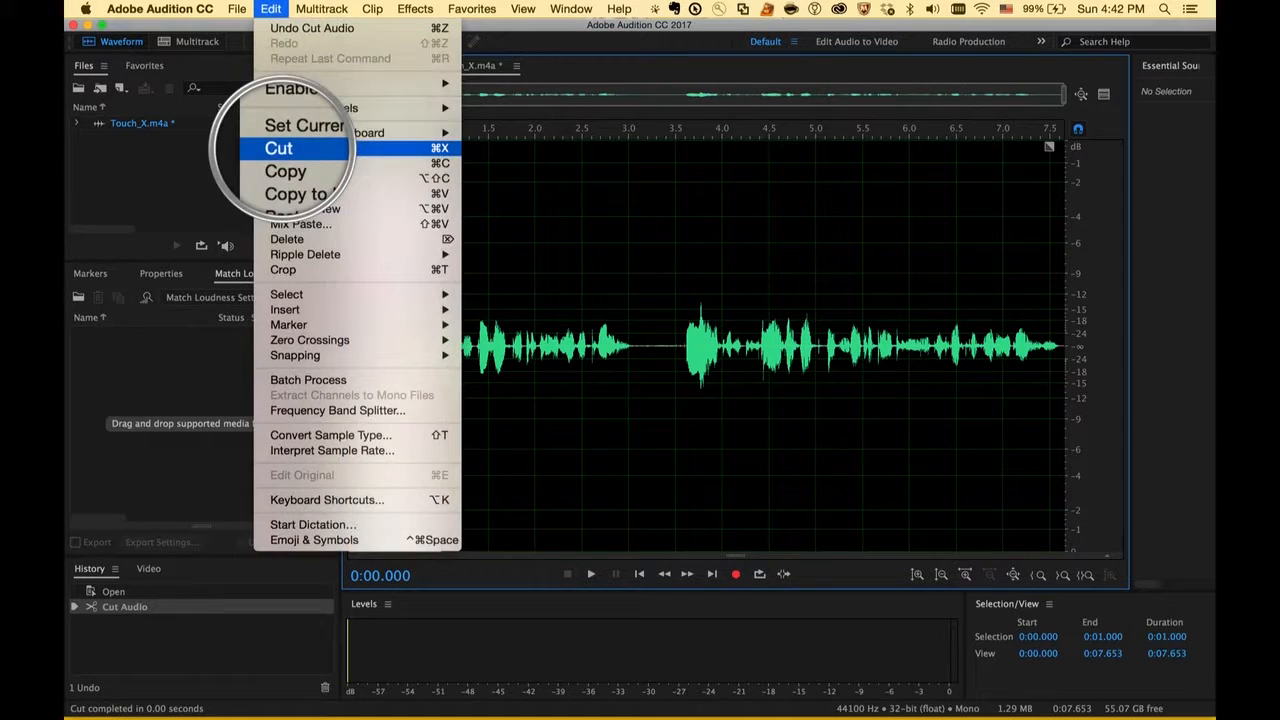
left_click(295, 148)
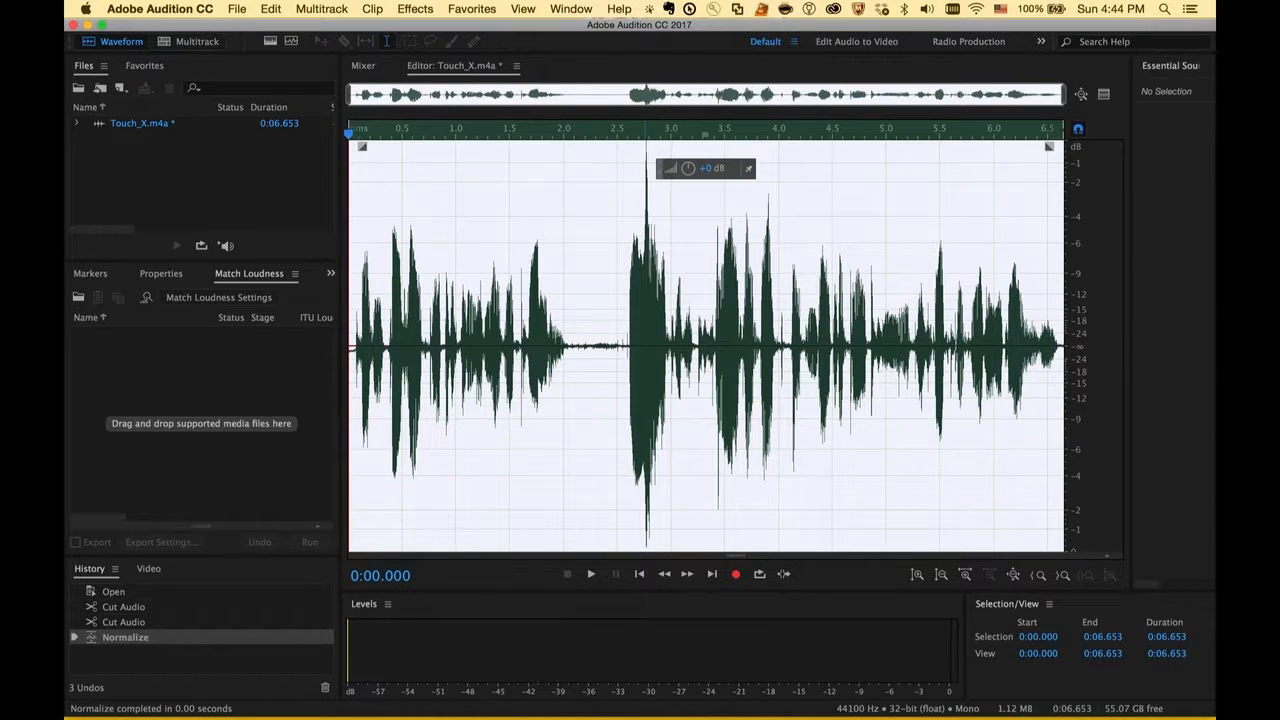
left_click(415, 9)
mouse_move(485, 269)
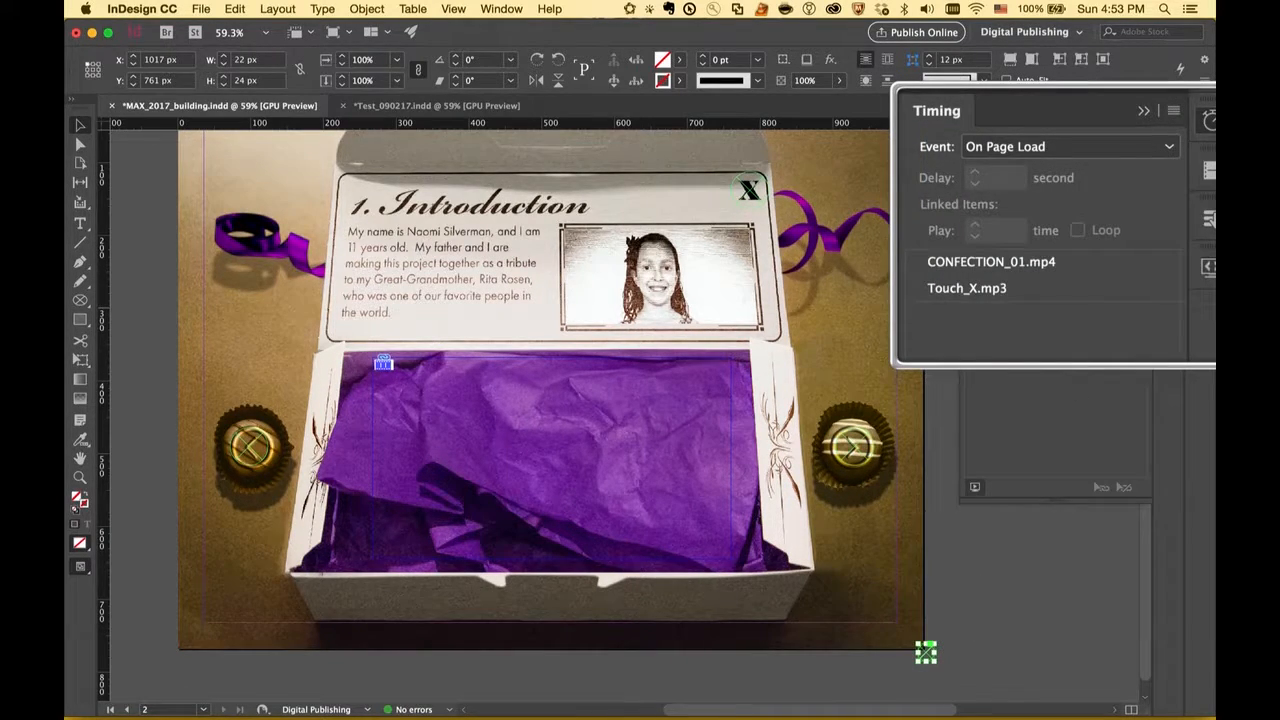
Step: Switch to InDesign and select the small Touch_X.mp3 sound frame at the corner of the Introduction page
left_click(926, 650)
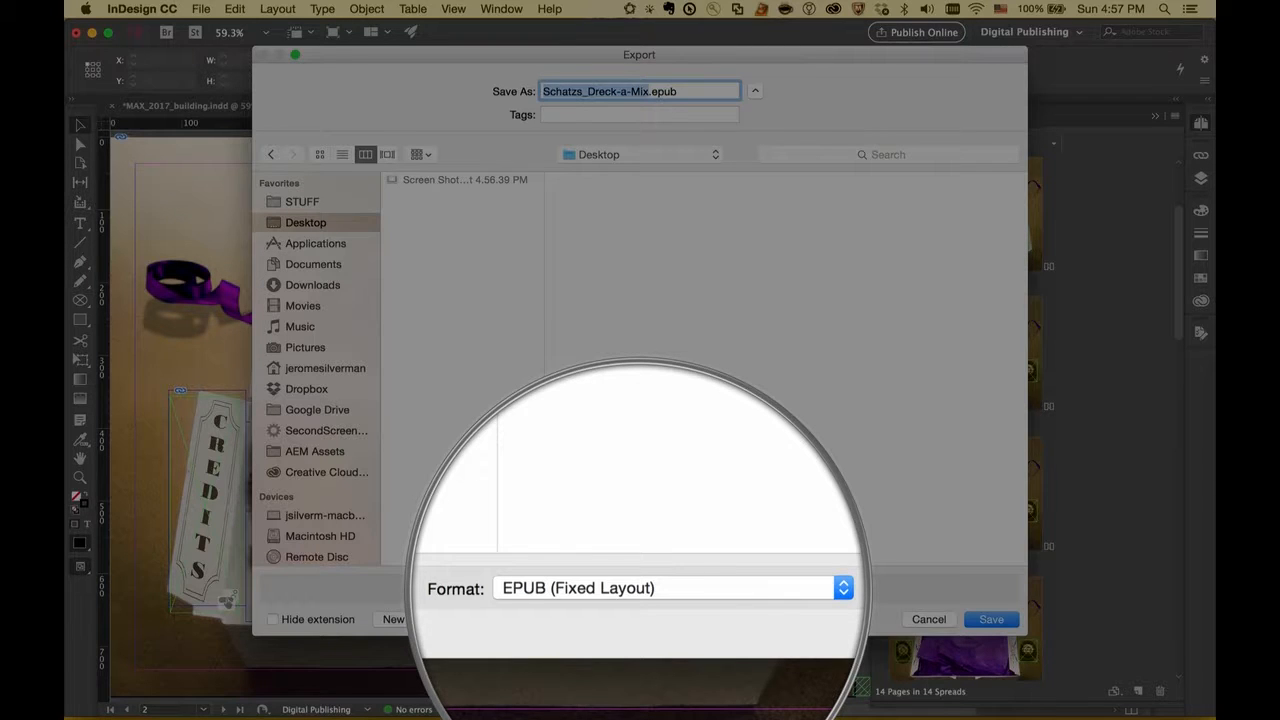
Step: Export the document as the fixed-layout EPUB Schatzs_Dreck-a-Mix.epub, with October 18, 2017 as the metadata date
key("Return")
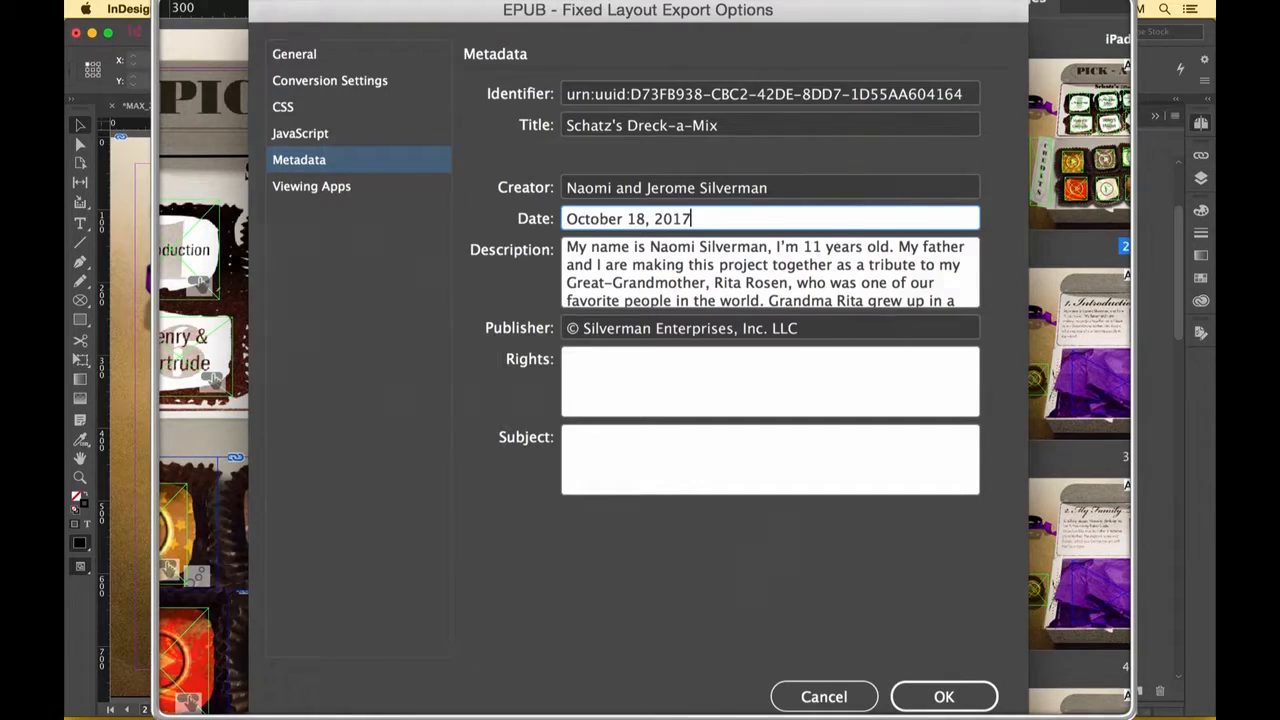
key("Return")
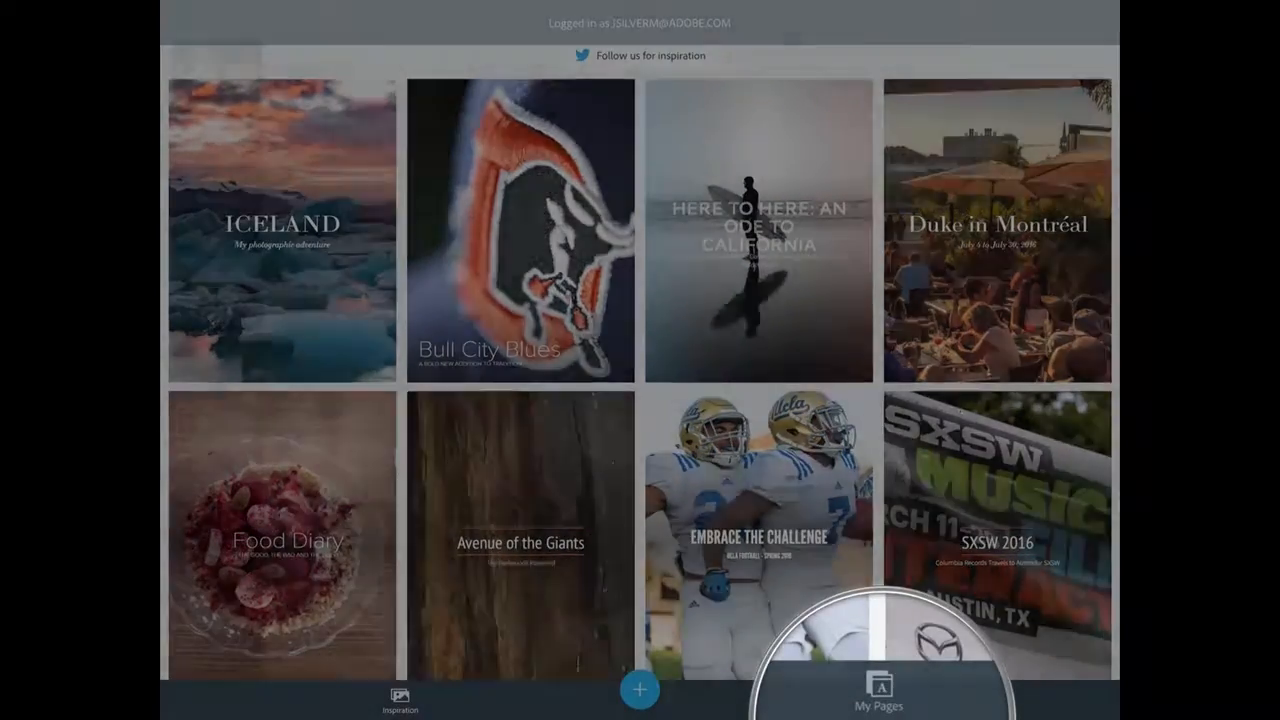
Step: Switch to Adobe Spark Page and set the title photo's focal point at the top centre of the family tree image
left_click(879, 692)
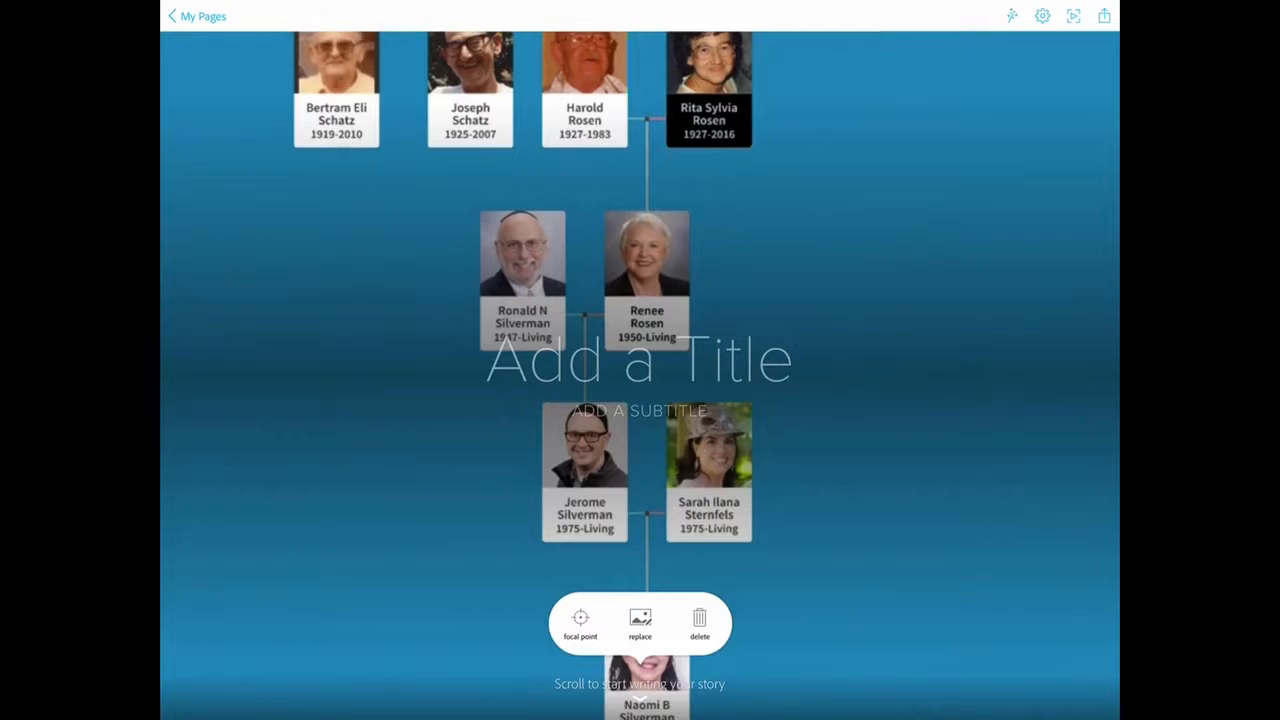
left_click(580, 620)
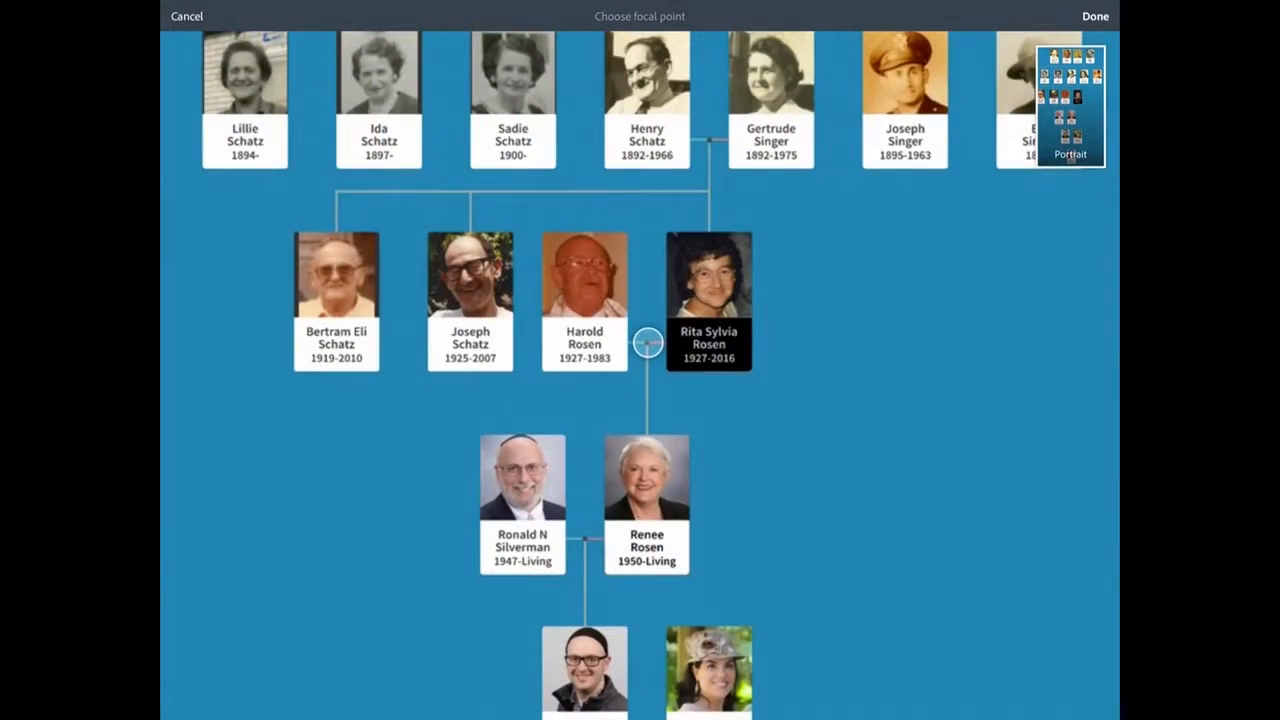
left_click_drag(648, 342, 651, 34)
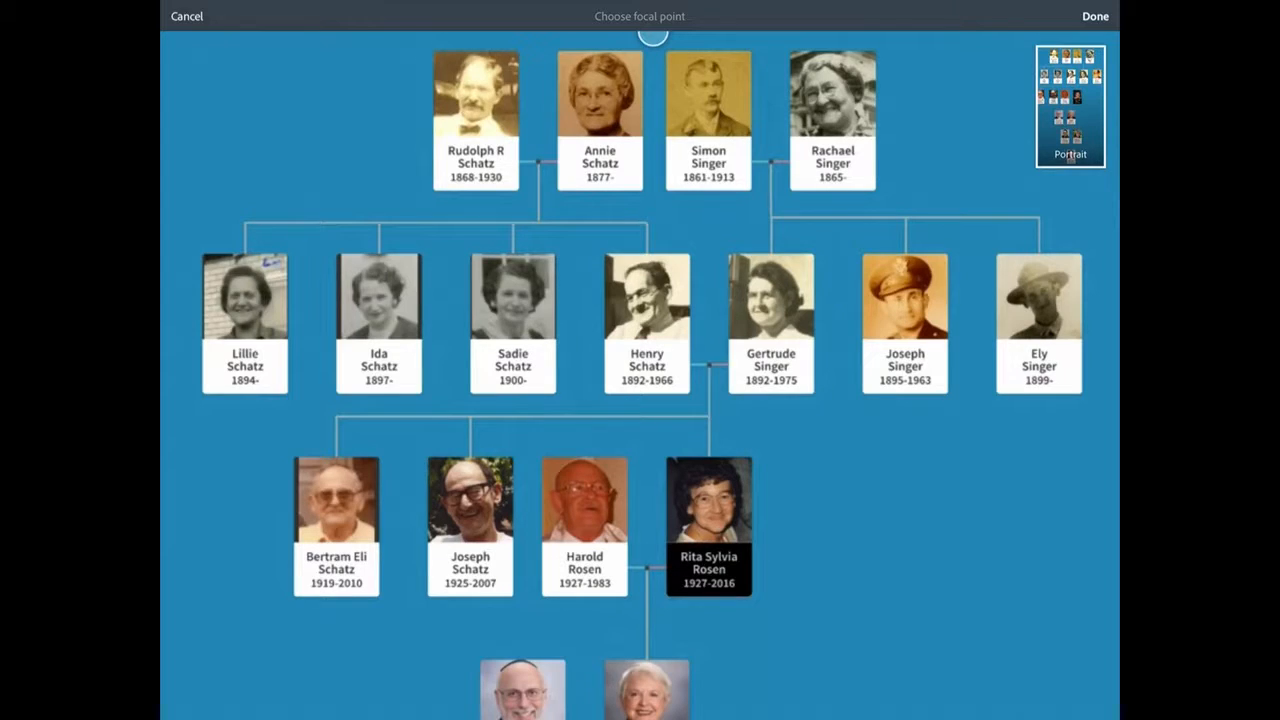
left_click(1095, 16)
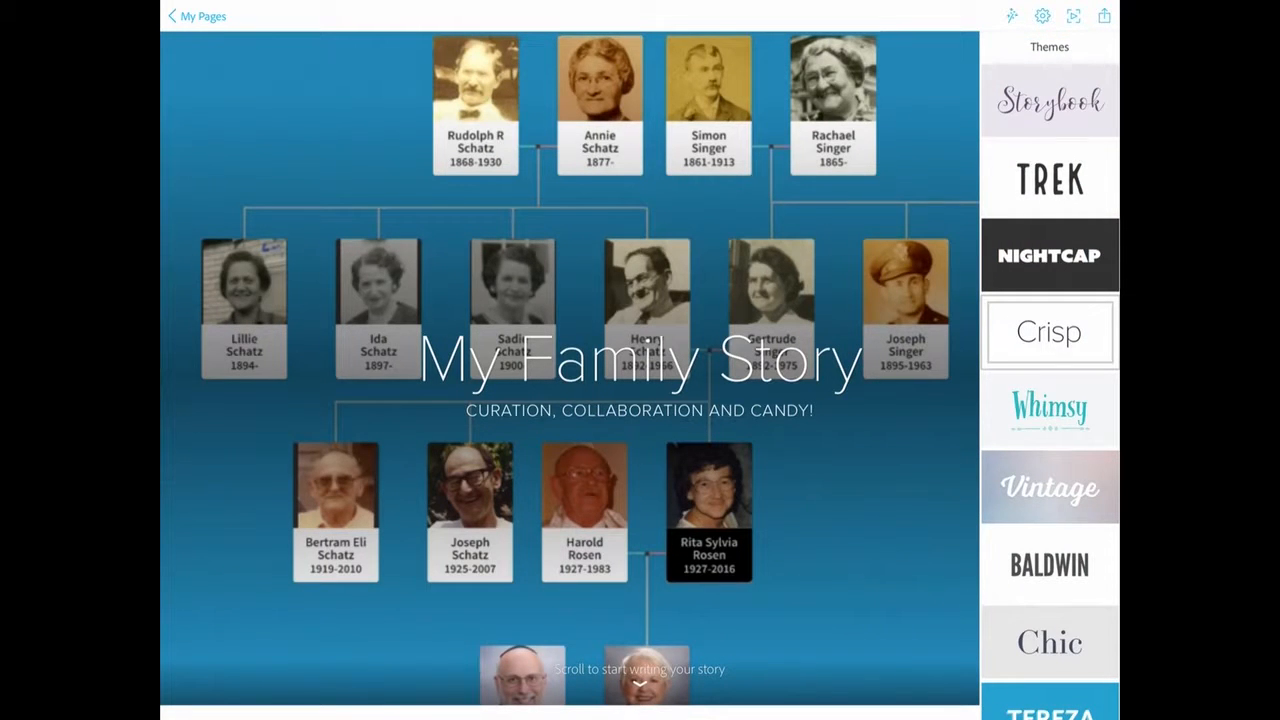
Step: Change the page theme and add the authors' byline below the title photo, trying the H1, H2 and quote text styles
left_click(1049, 256)
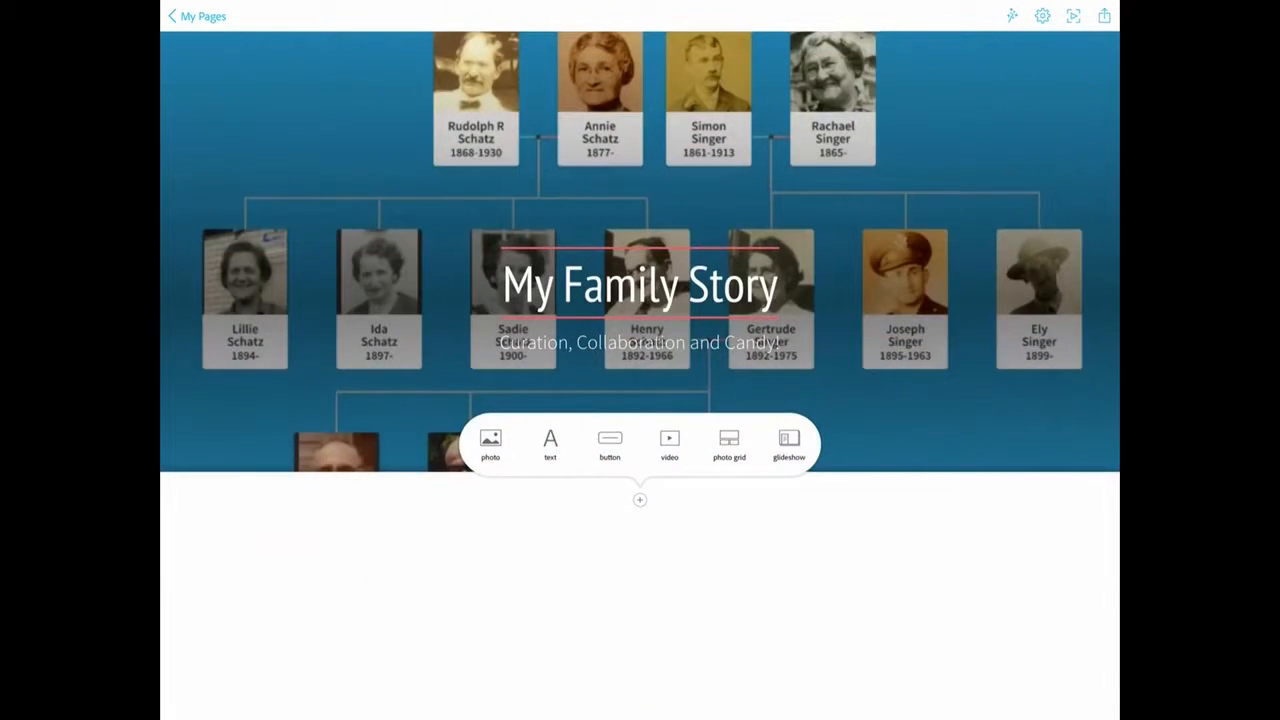
left_click(550, 445)
left_click(422, 16)
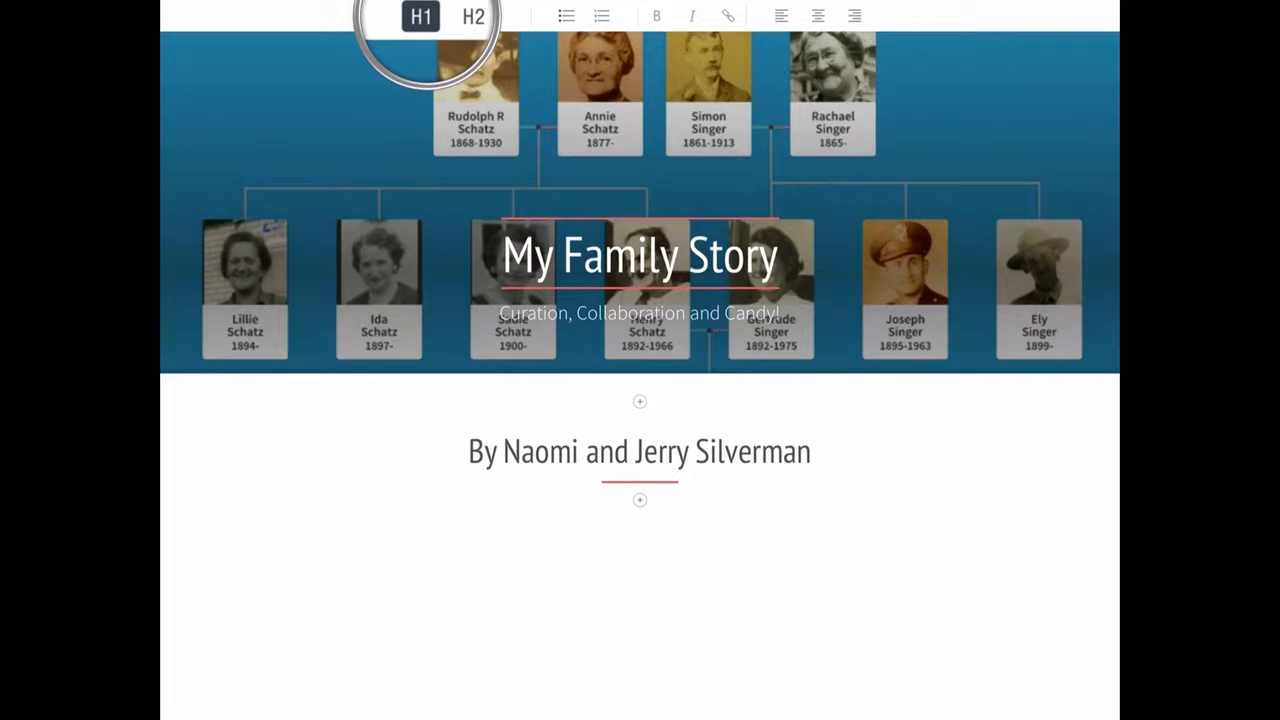
left_click(473, 16)
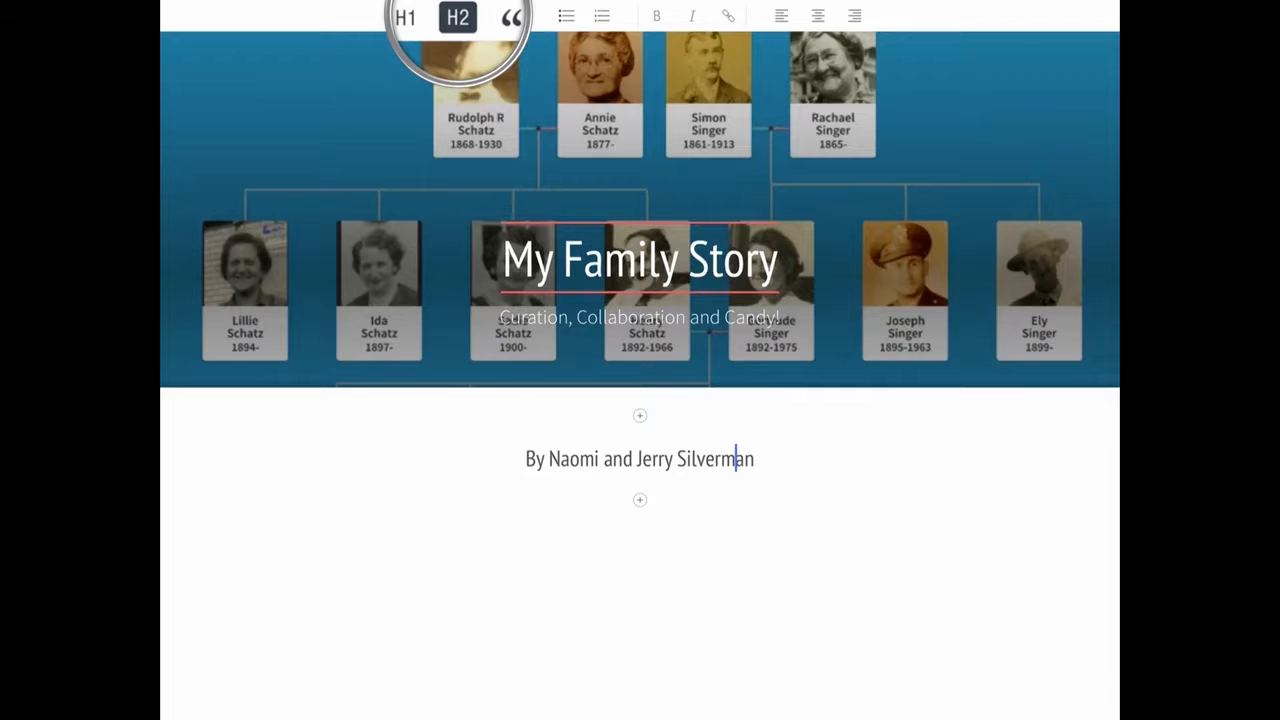
left_click(511, 18)
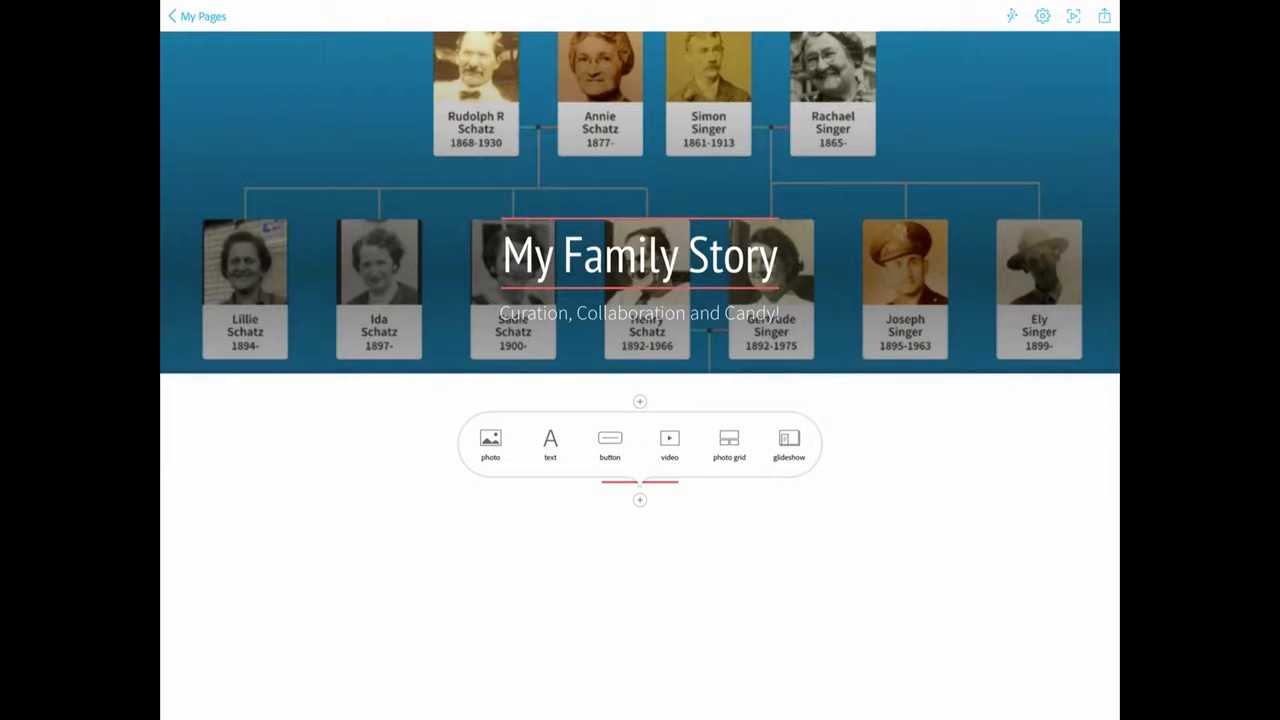
Step: Insert a glideshow below the byline and open the Lightroom album Schatz's Dreck-a-Mix as its photo source
left_click(789, 442)
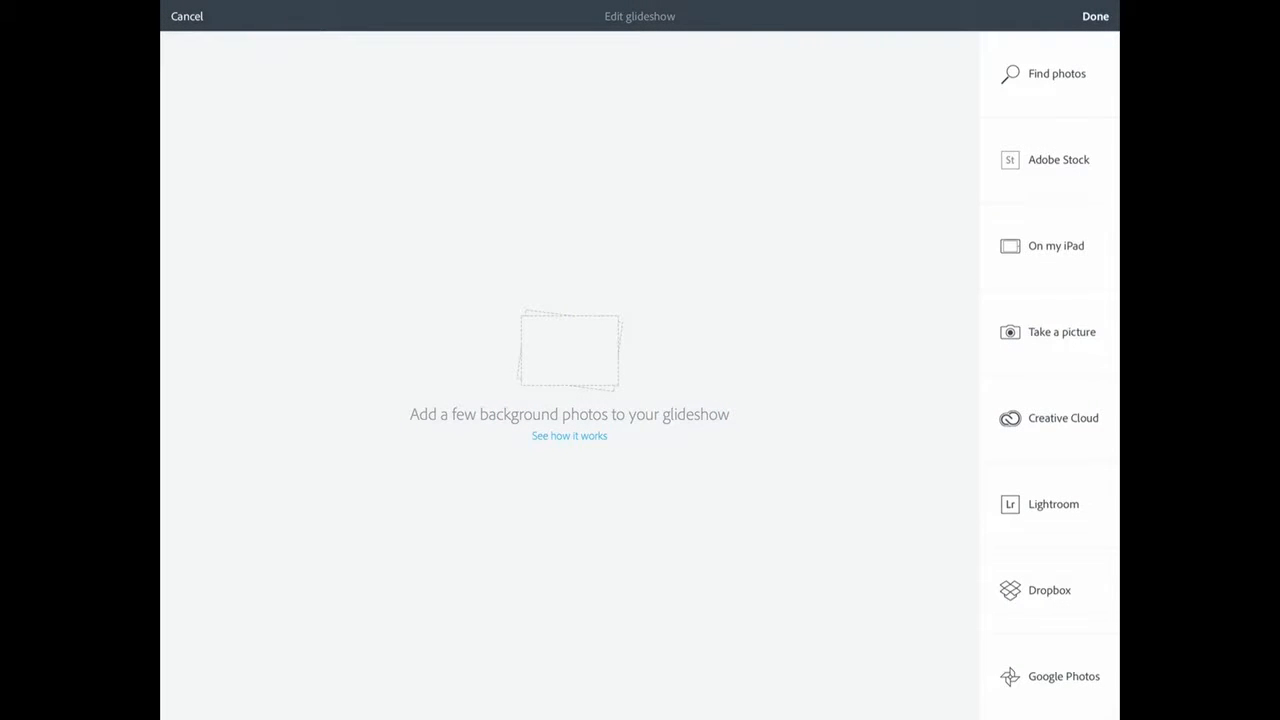
left_click(1040, 504)
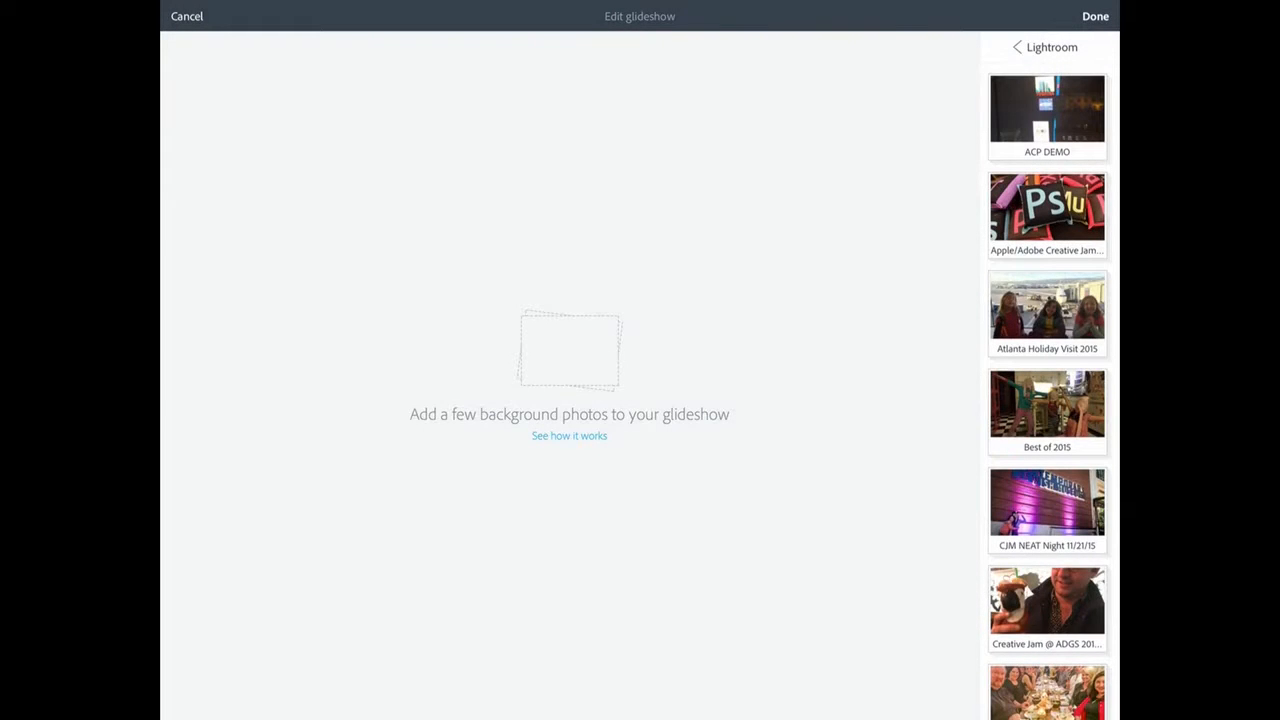
scroll(1047, 400, "down", 10)
left_click(1045, 465)
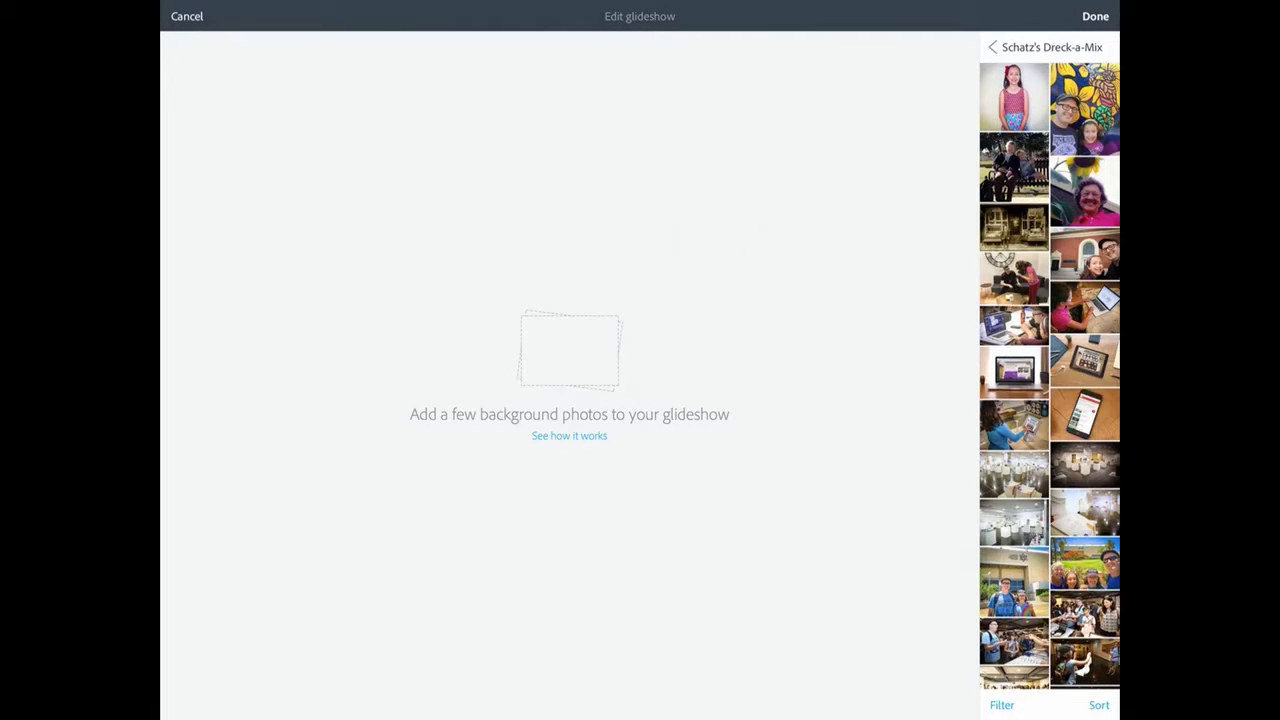
Step: Add the exhibition hall, brick-building selfie and sofa photos to the glideshow, moving the sofa photo up one place and back down
left_click(1014, 520)
left_click(1088, 257)
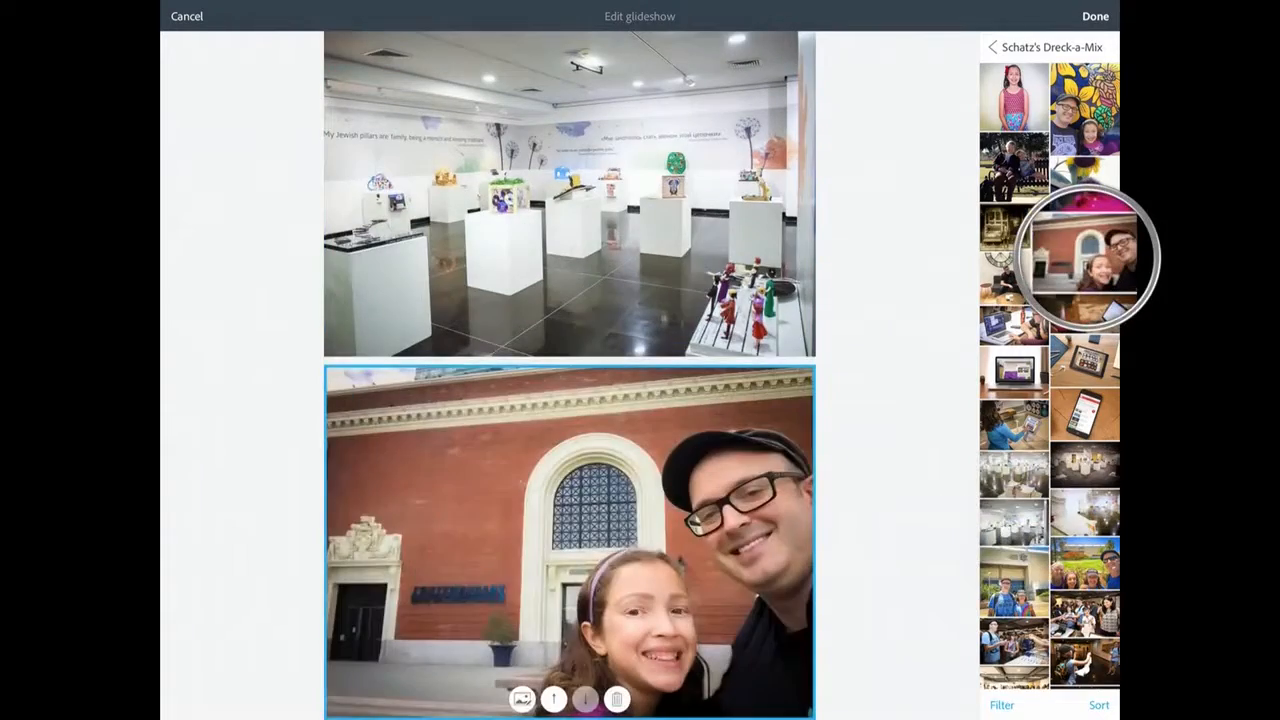
left_click(1014, 277)
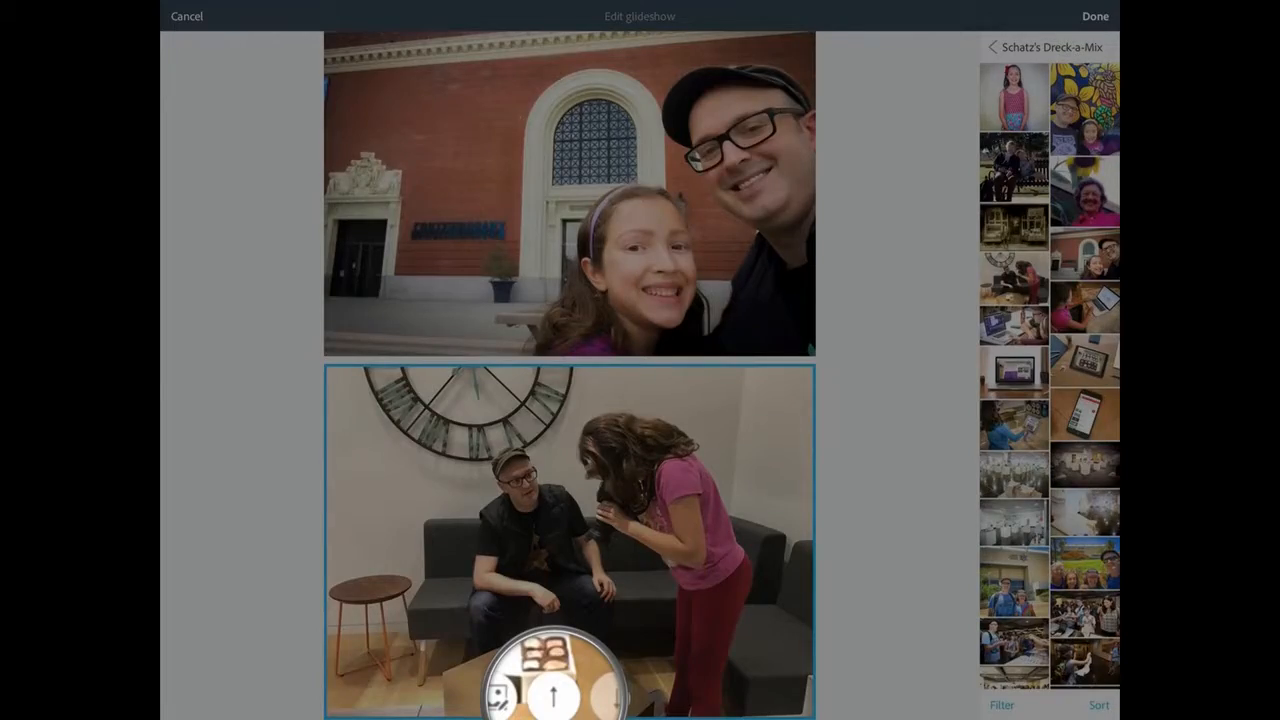
left_click(553, 695)
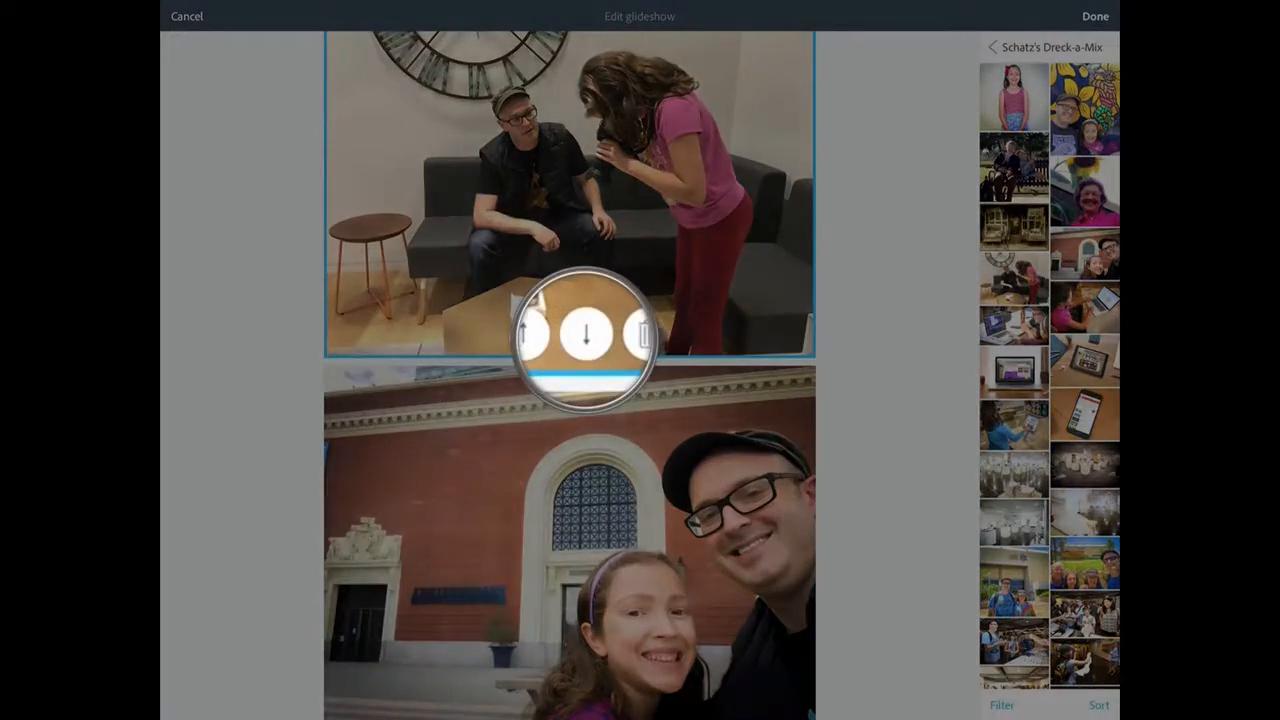
left_click(585, 337)
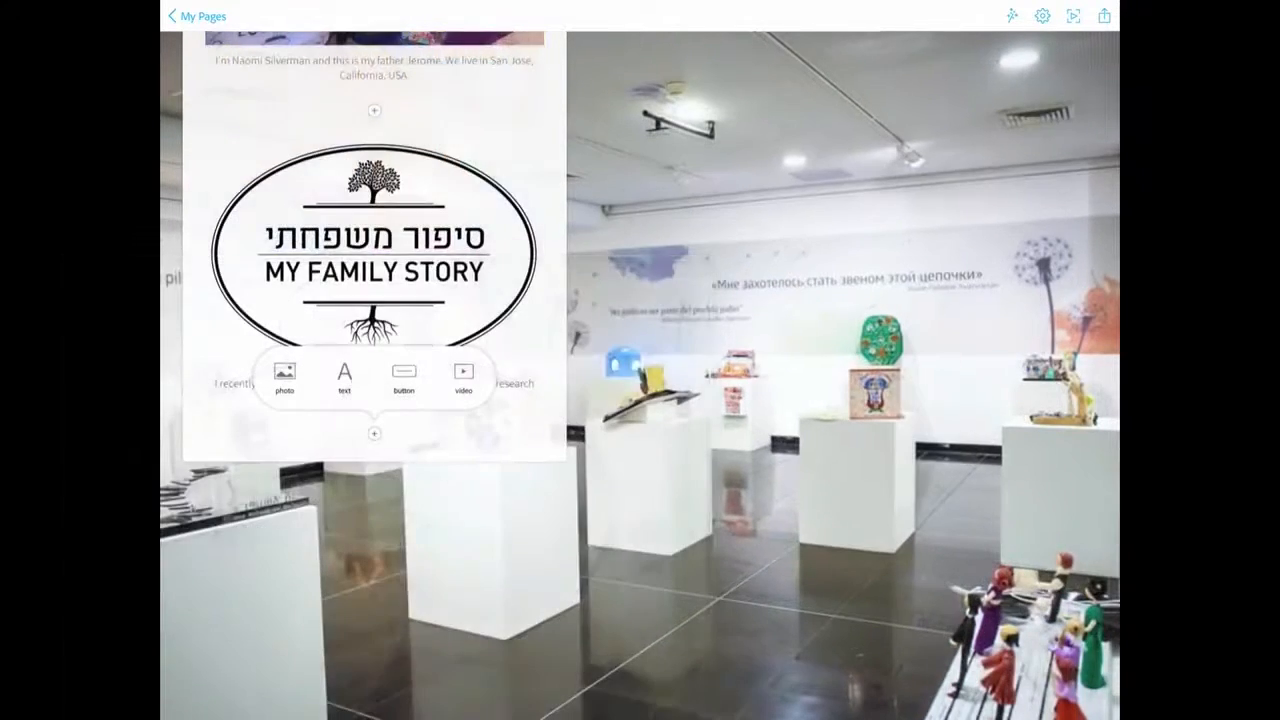
Step: Add the Schatz's Dreck-a-Mix Overview video below the text in the glideshow's content panel
left_click(464, 378)
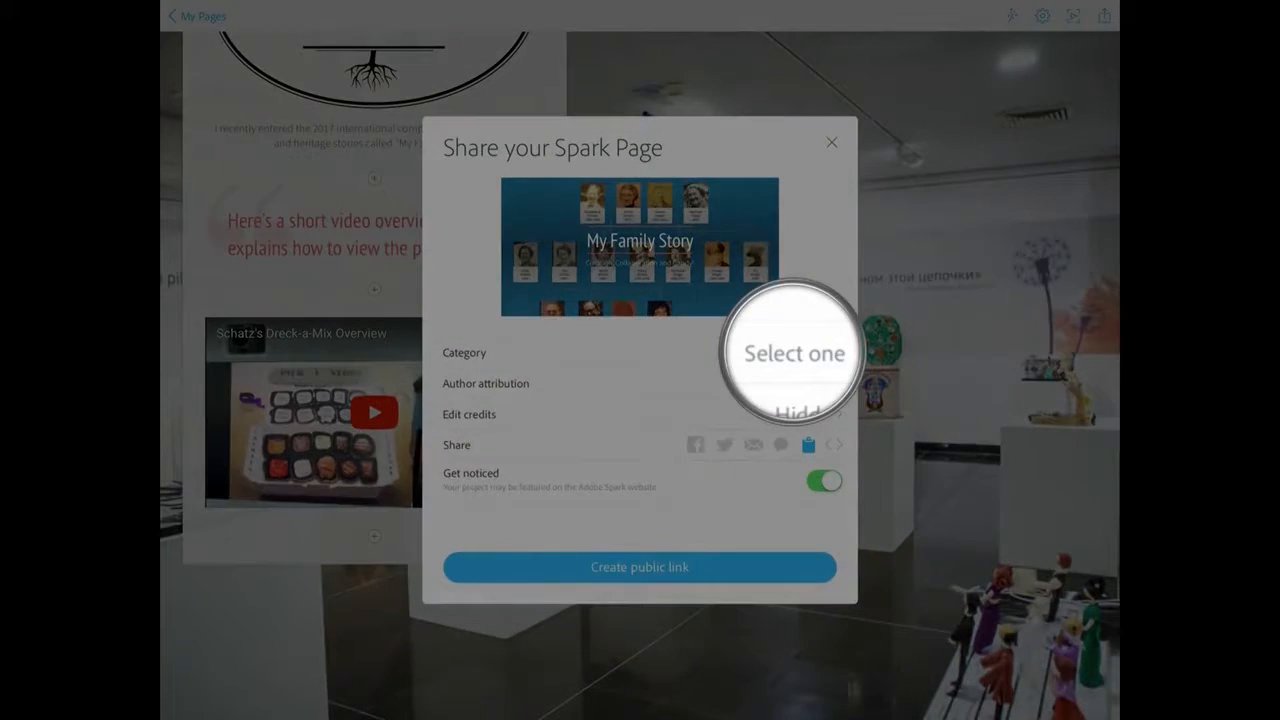
Step: Set the shared Spark Page's category to Stories and turn on Show Author in its author attribution
left_click(794, 353)
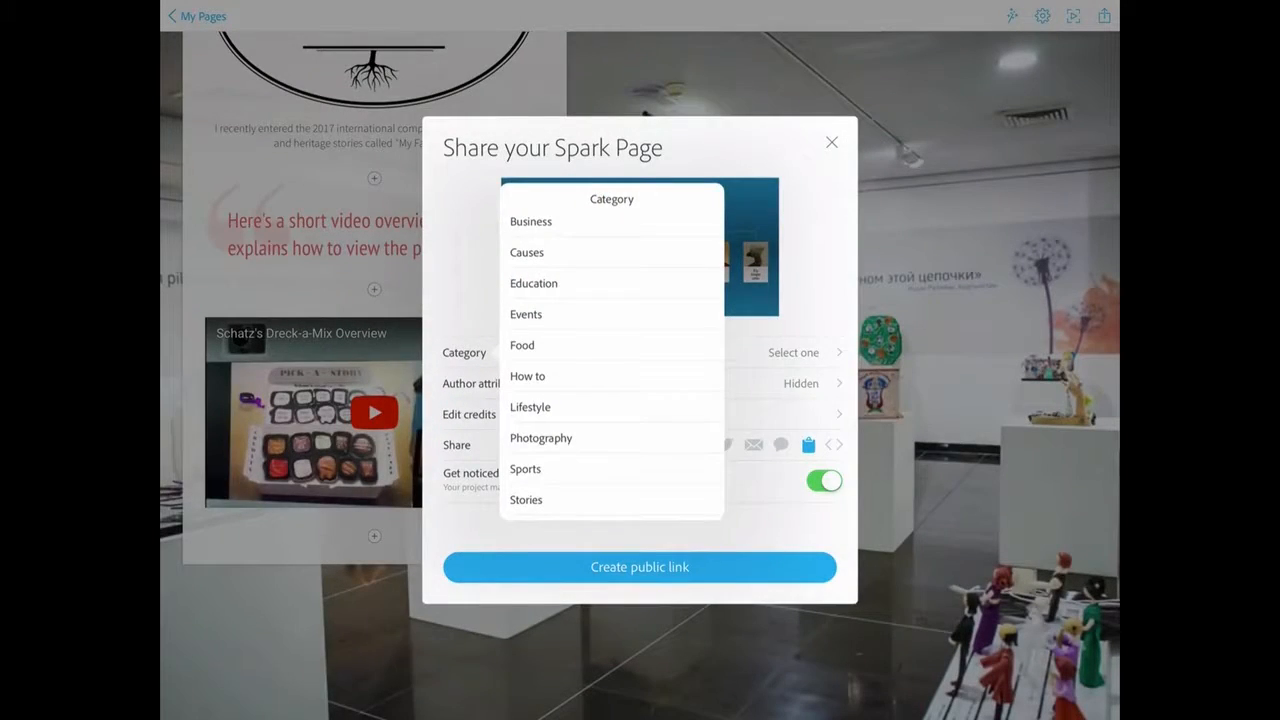
left_click(526, 498)
left_click(801, 383)
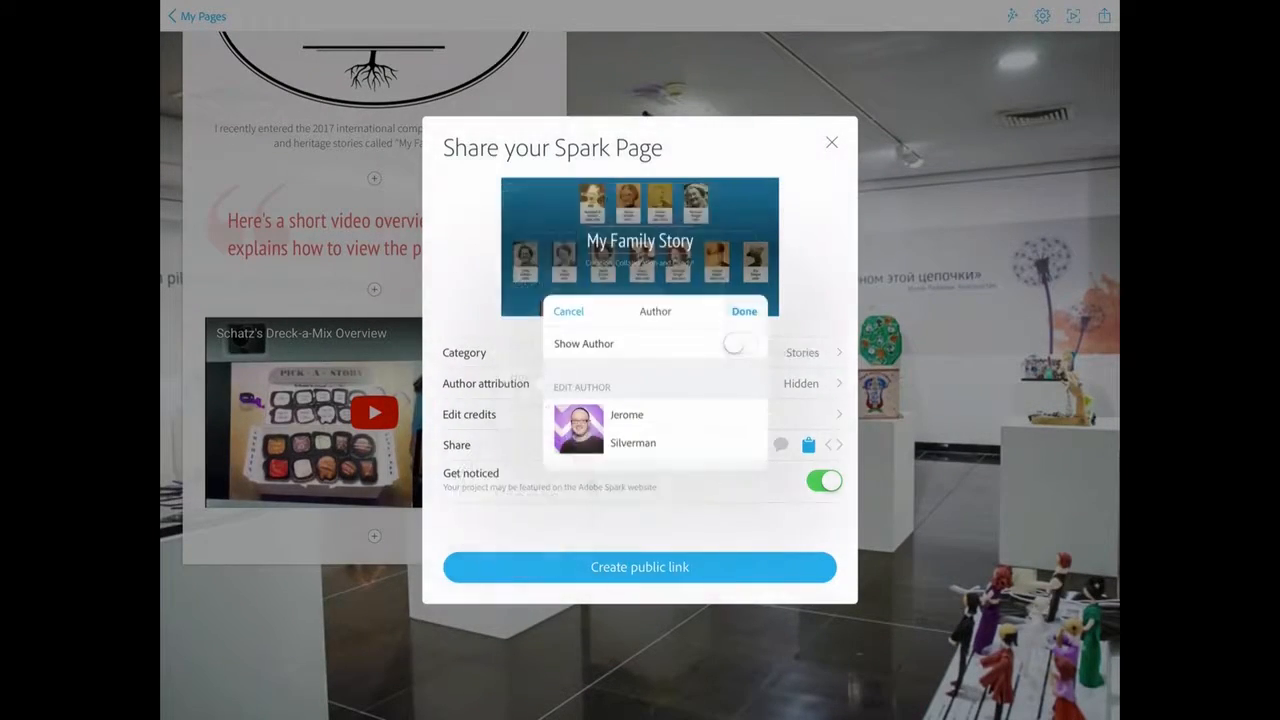
left_click(737, 343)
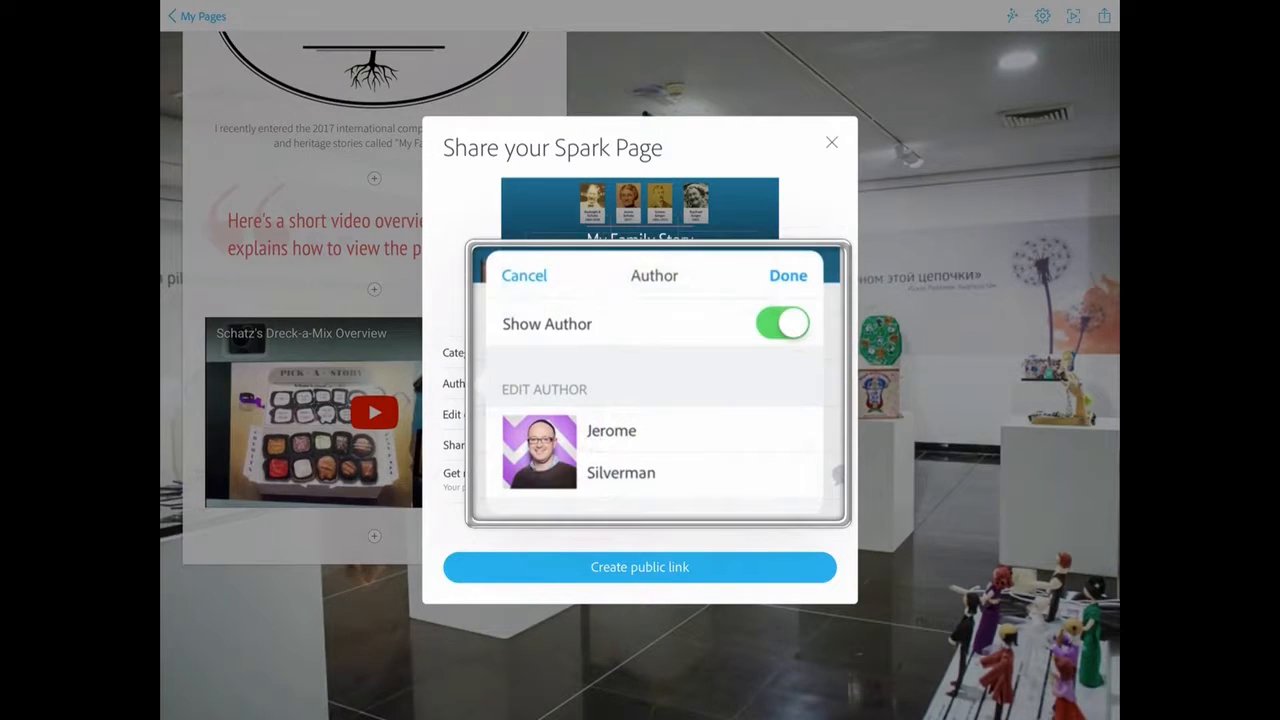